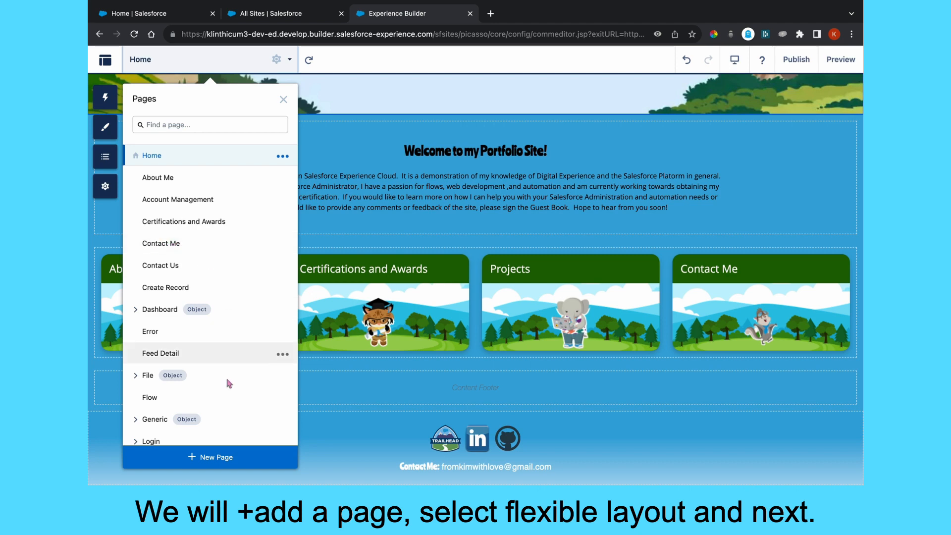
- Create a standard page with the Flexible Layout, named Thanks, using thanks as both its URL and API name
left_click(191, 458)
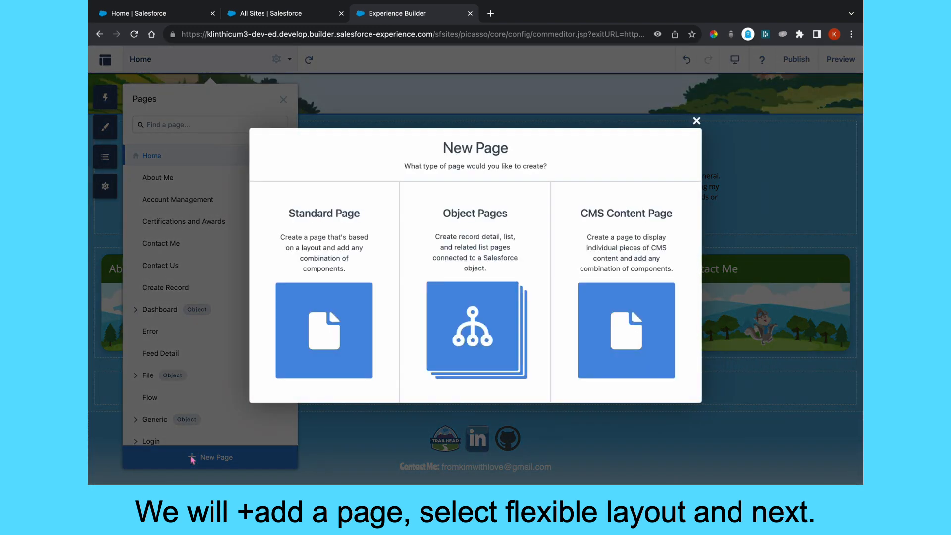
left_click(318, 314)
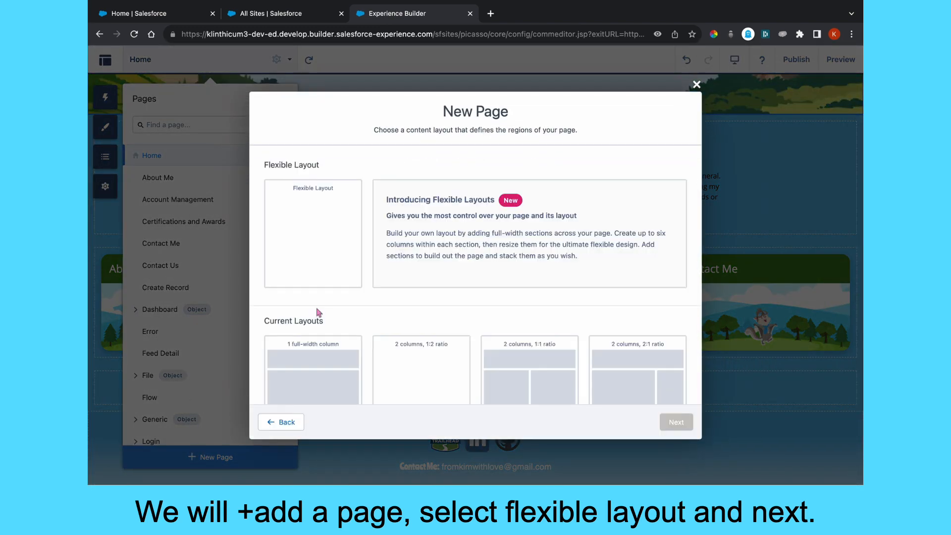
left_click(307, 220)
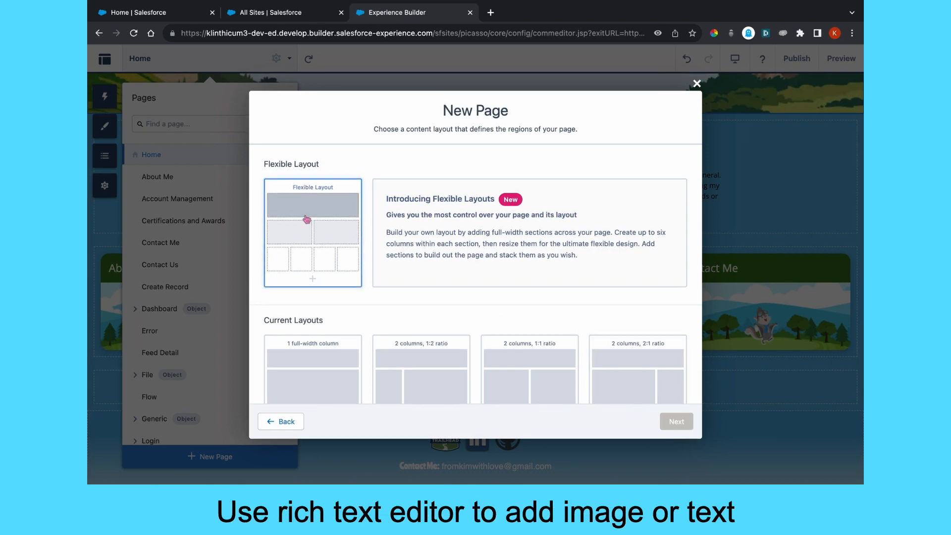
left_click(676, 421)
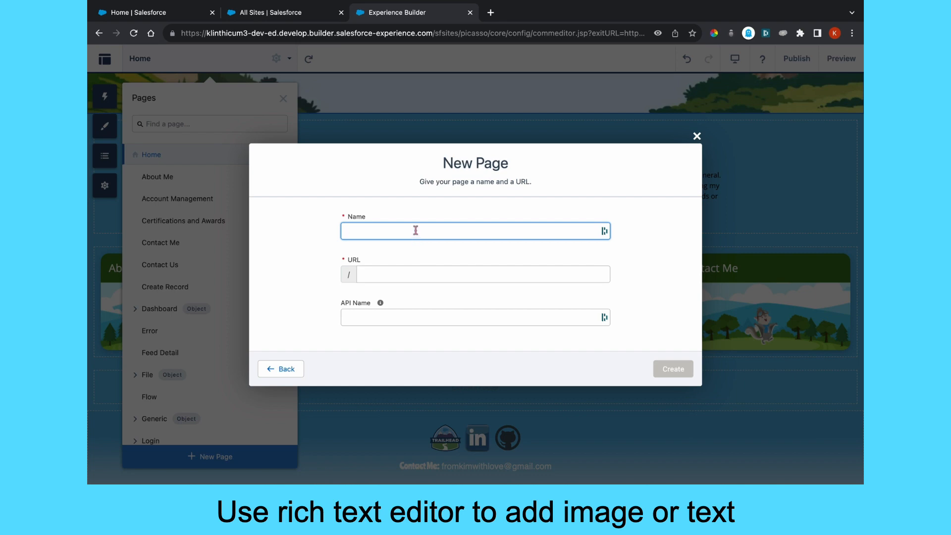
type("Thank")
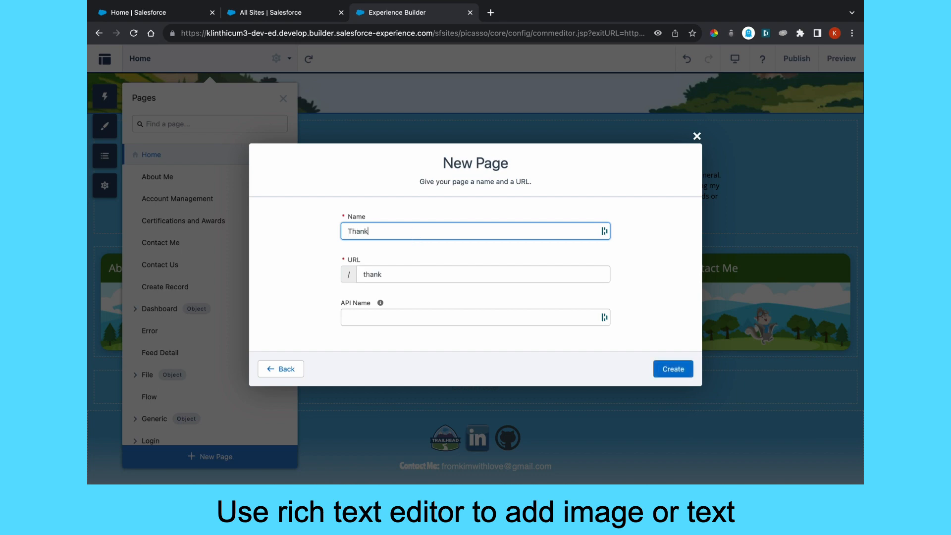
key("Tab")
key("Tab")
key("Tab")
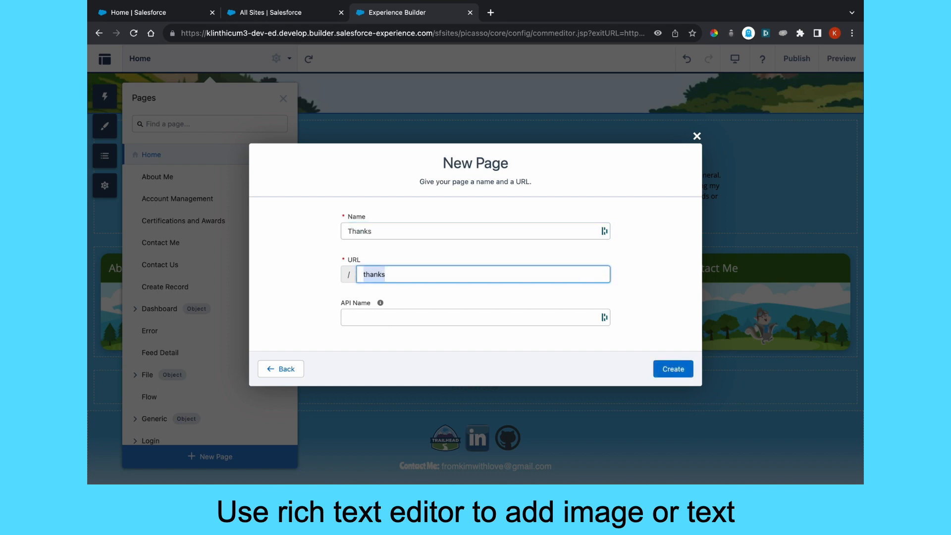
type("thanks")
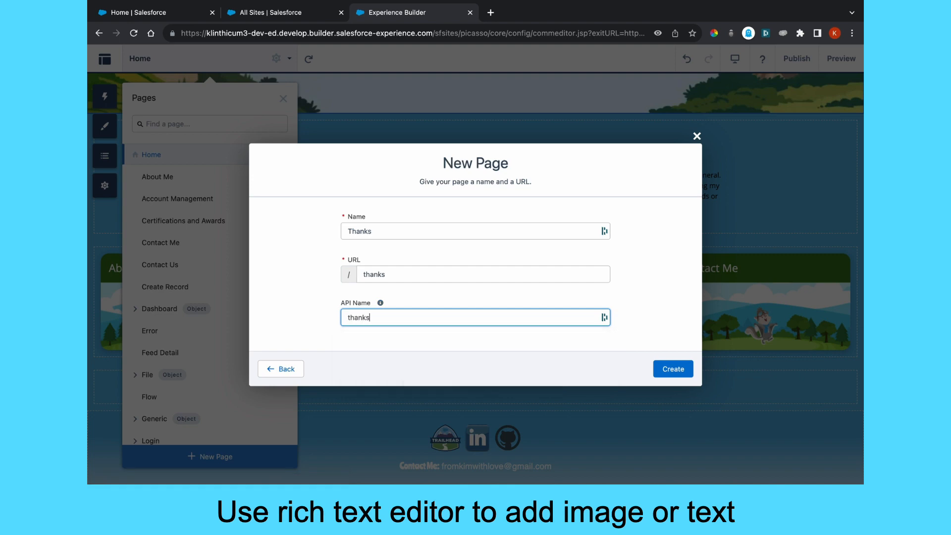
left_click(676, 370)
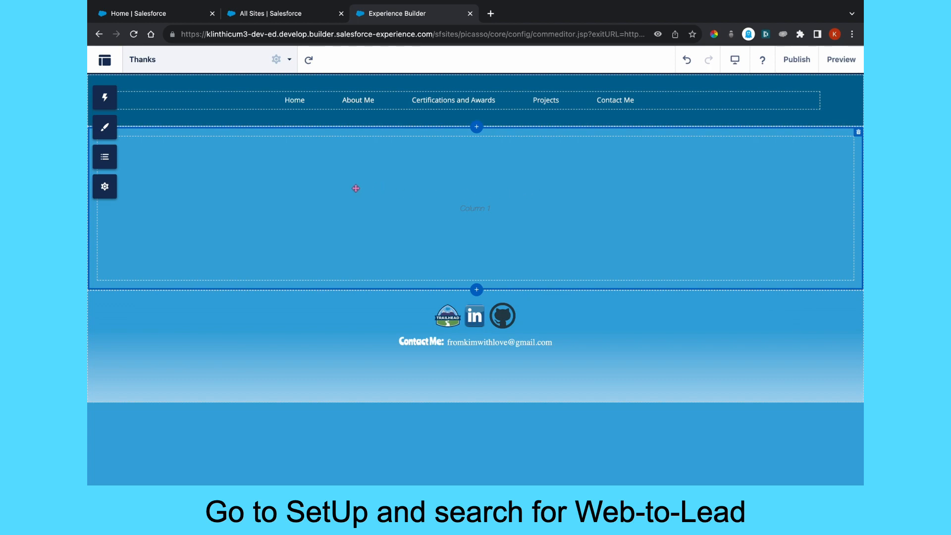
- Add a Rich Content Editor component to the empty column of the Thanks page and open its content for editing
left_click(106, 97)
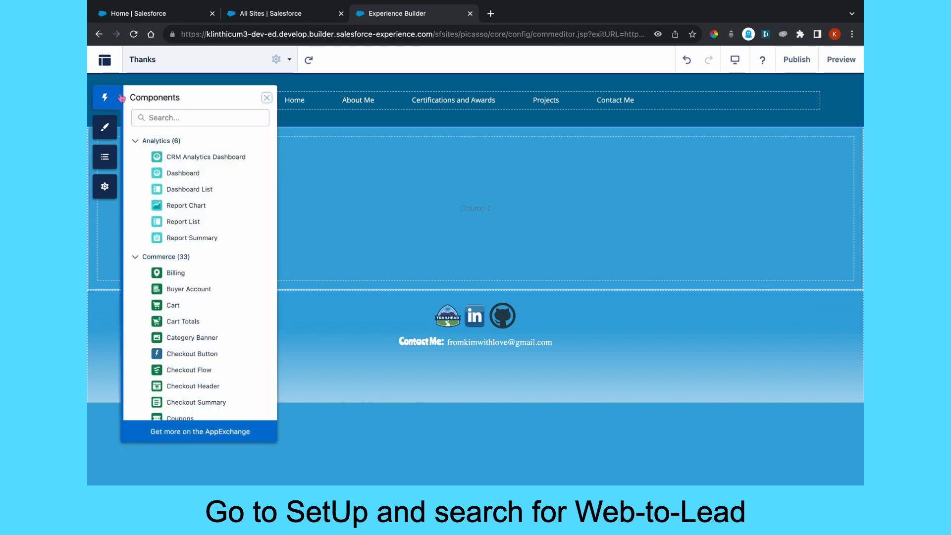
left_click(218, 116)
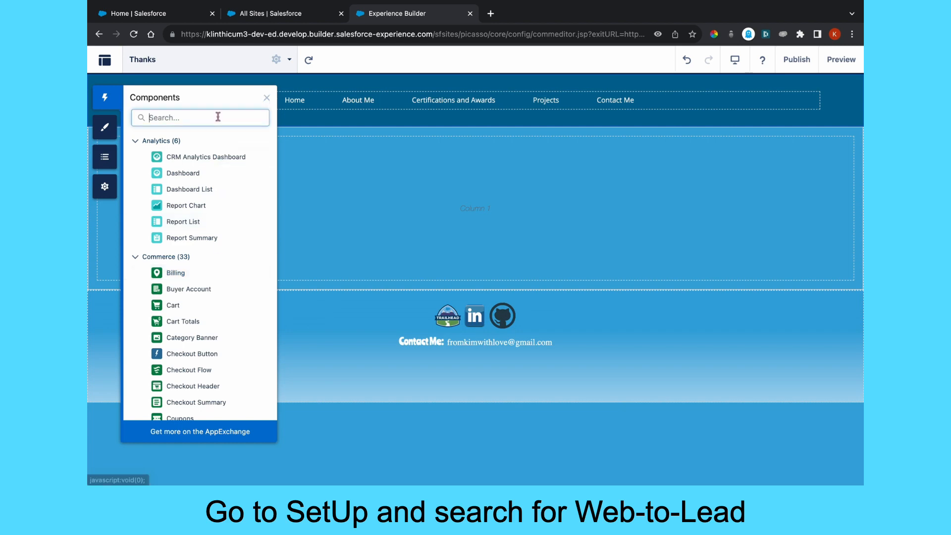
type("rich")
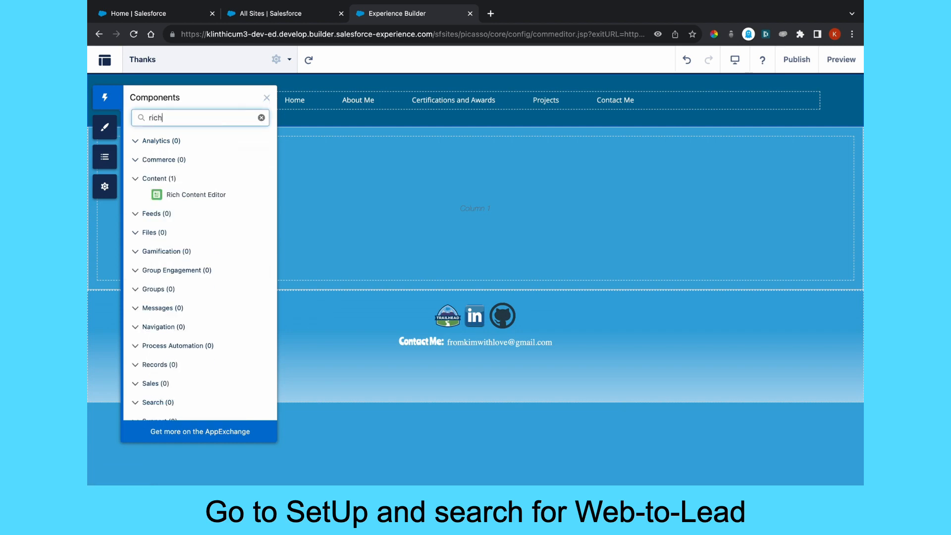
left_click(193, 195)
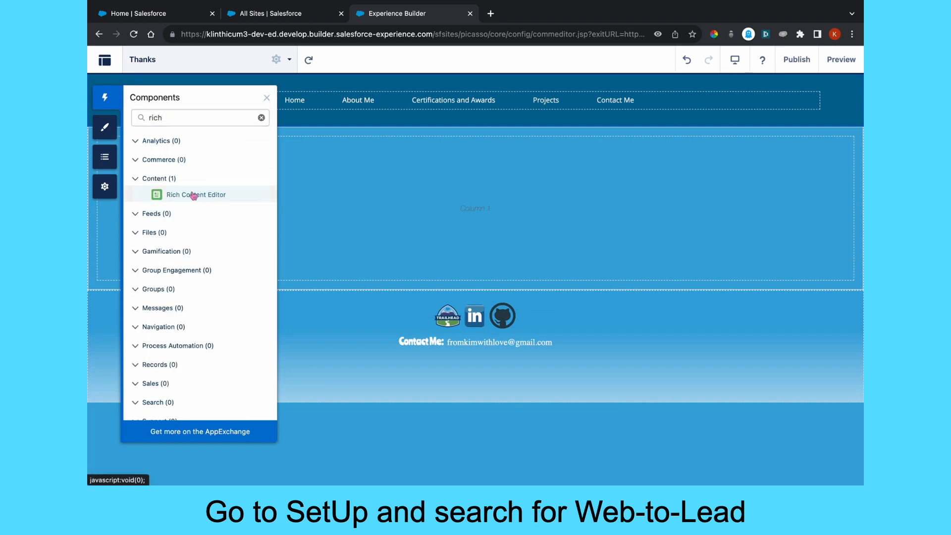
left_click_drag(193, 195, 401, 174)
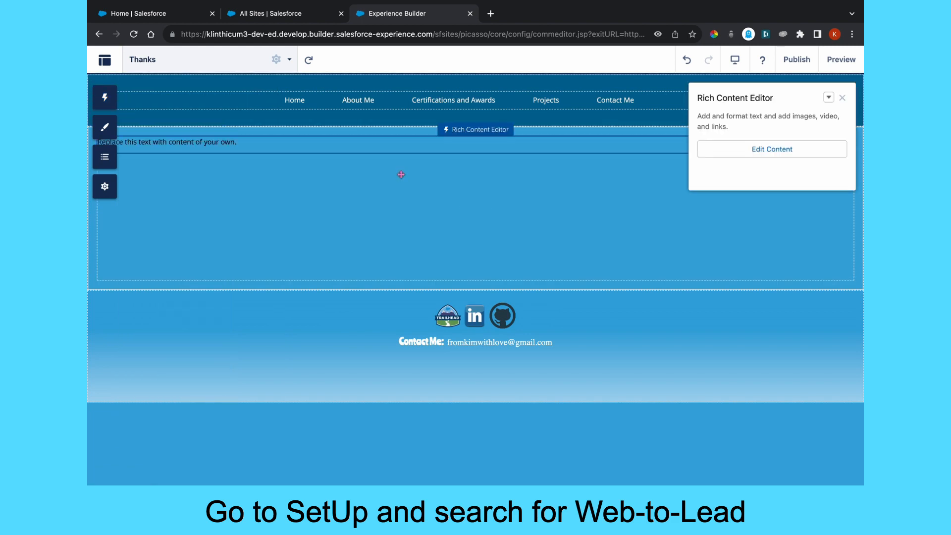
left_click(748, 147)
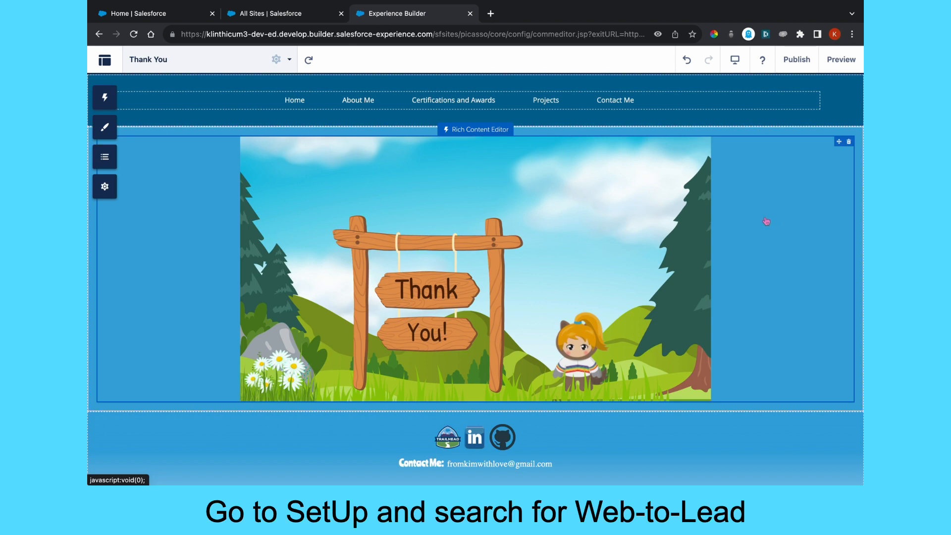
- Go to Salesforce Setup, find the Web-to-Lead settings and start creating a Web-to-Lead form
left_click(165, 166)
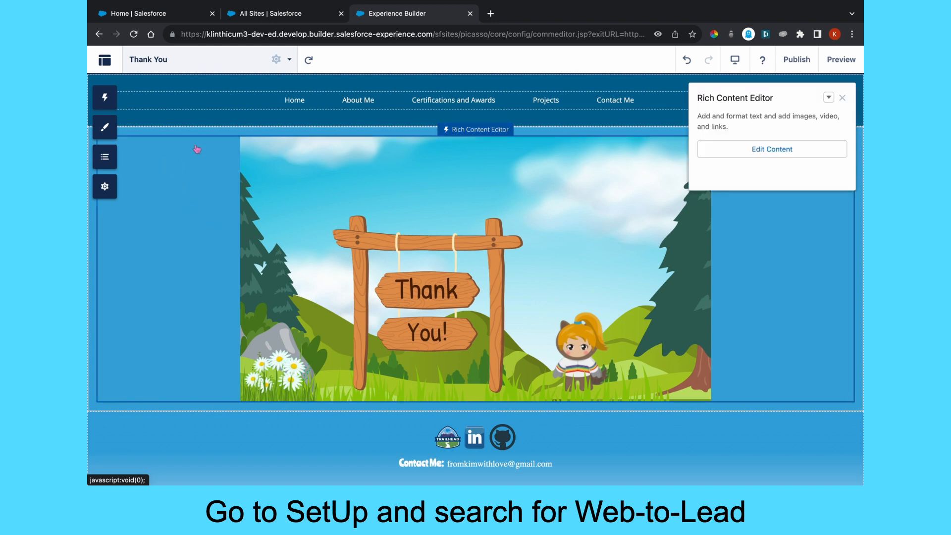
left_click(104, 60)
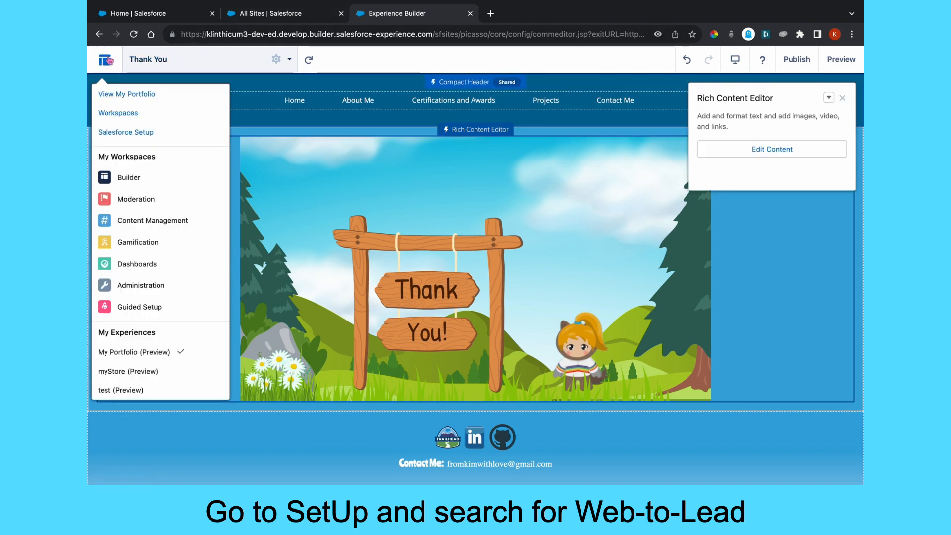
left_click(121, 134)
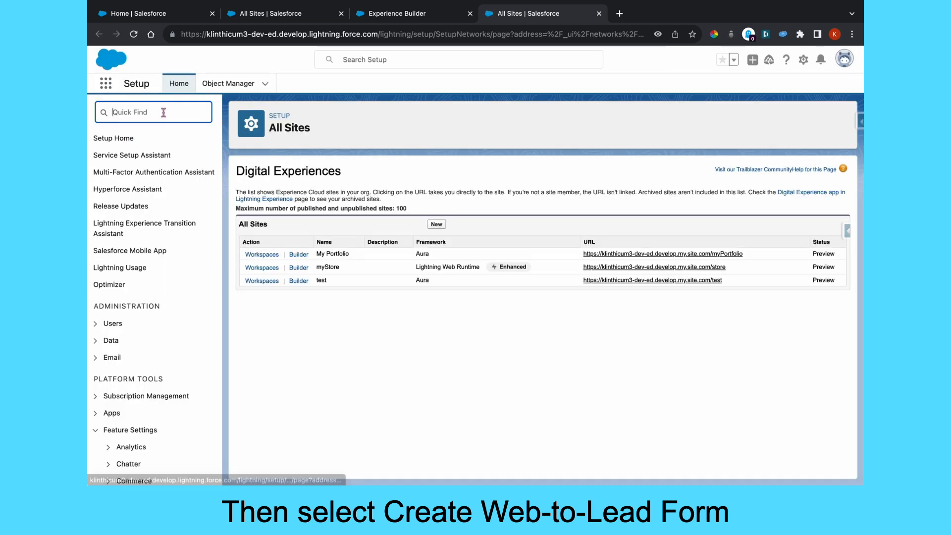
type("web")
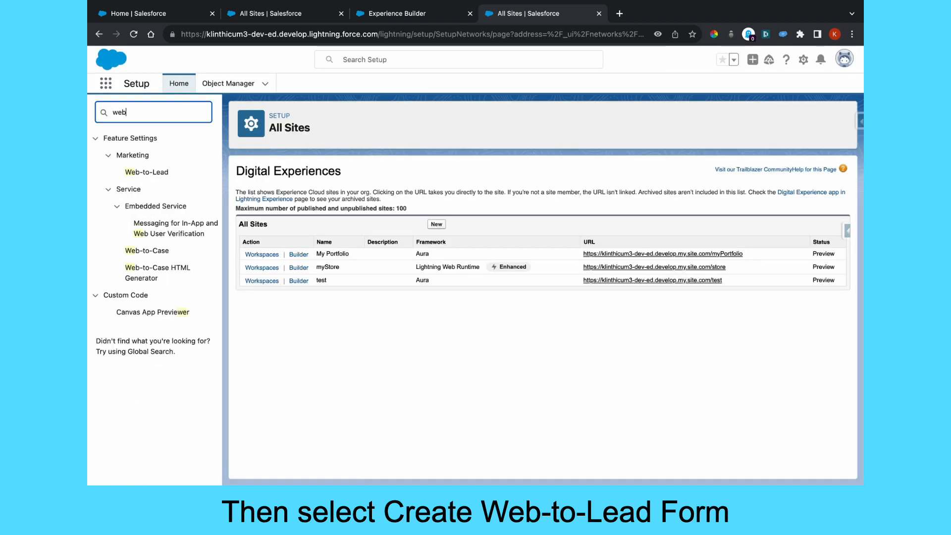
left_click(161, 175)
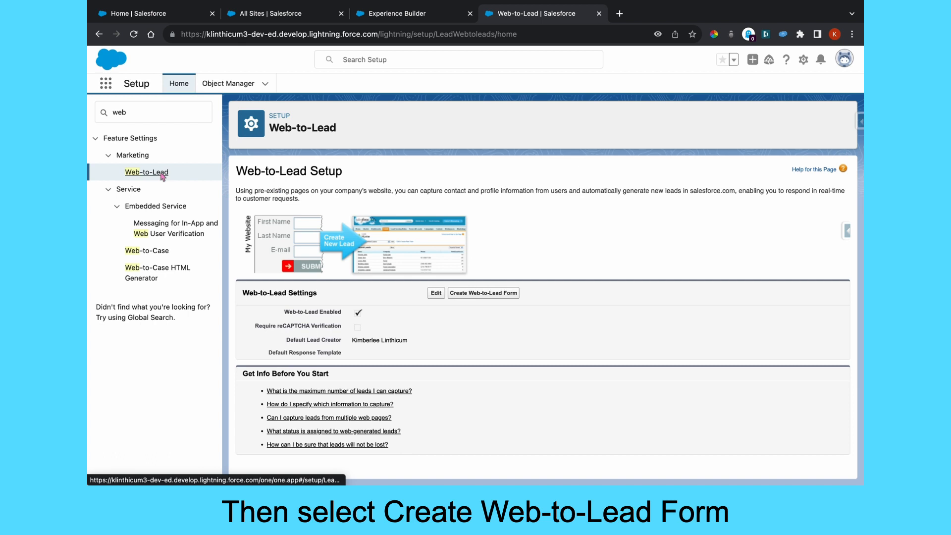
left_click(483, 292)
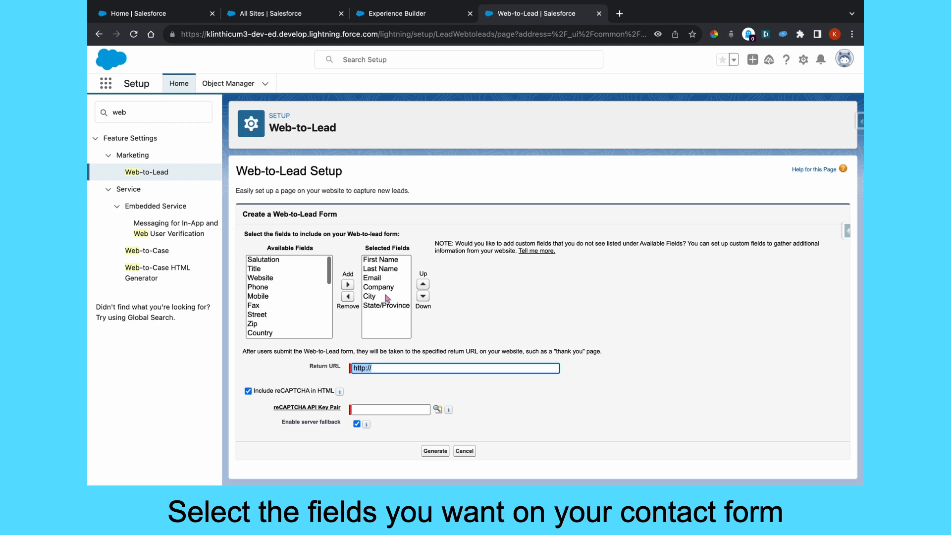
- Remove City from the form's selected fields and add Description
left_click(374, 296)
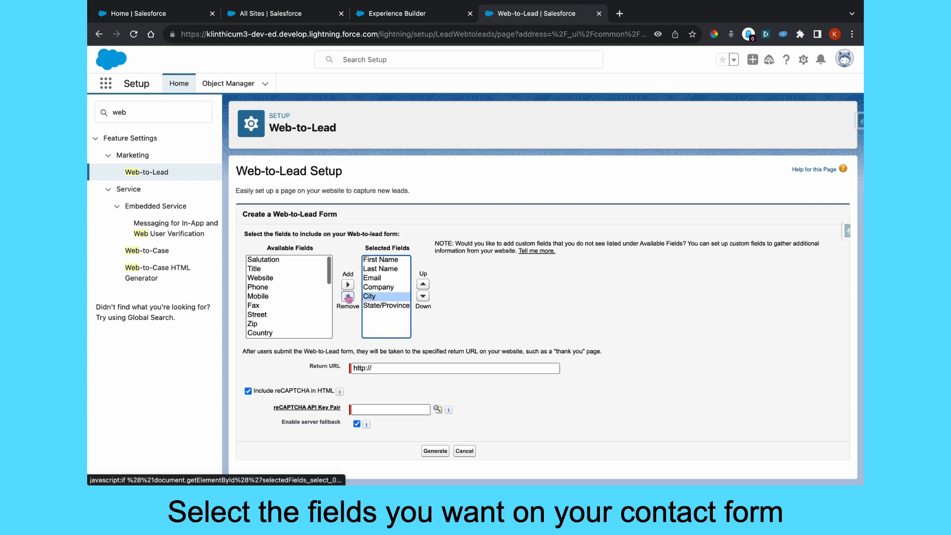
left_click(347, 296)
scroll(285, 305, "up", 3)
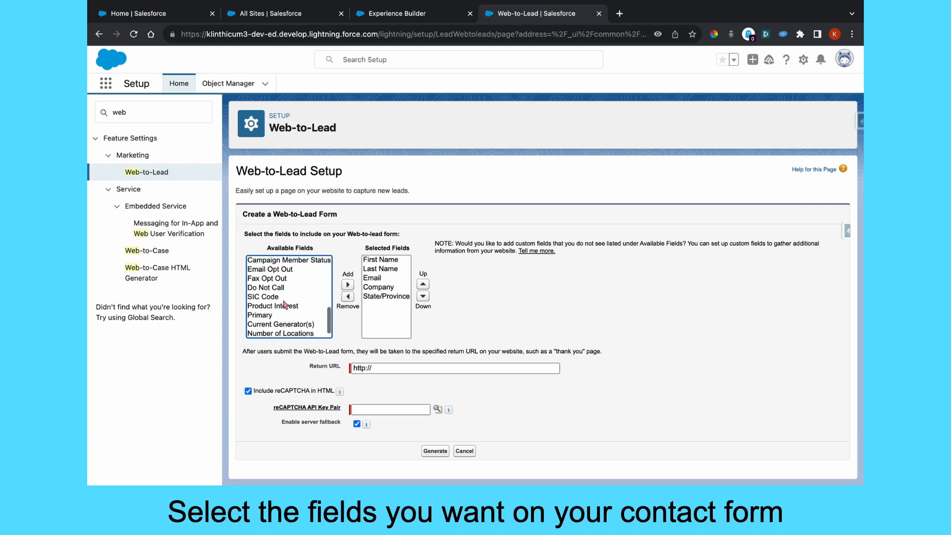
scroll(285, 304, "up", 3)
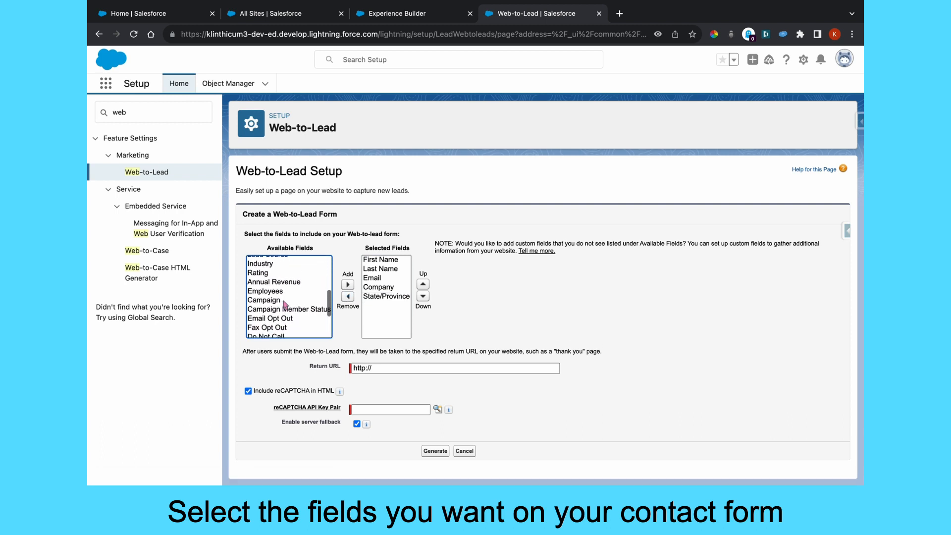
left_click(270, 318)
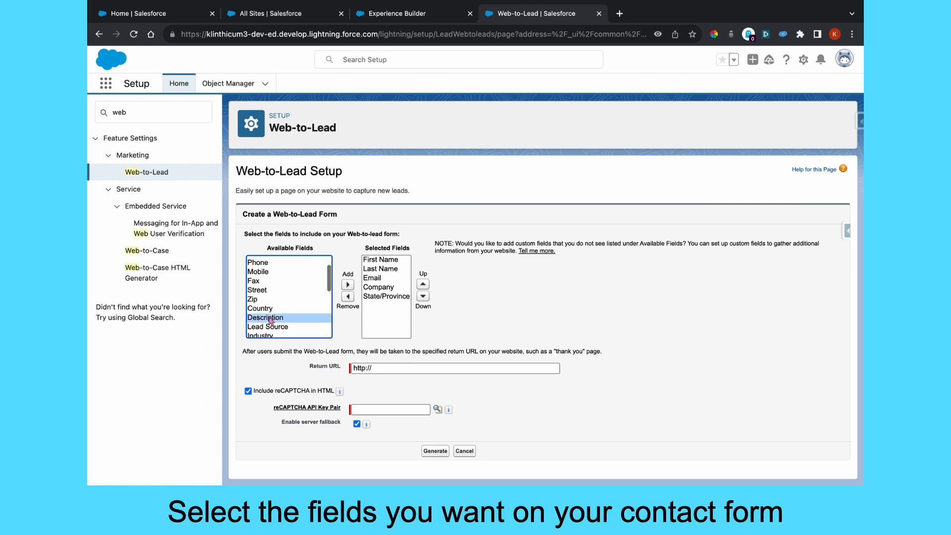
left_click(348, 285)
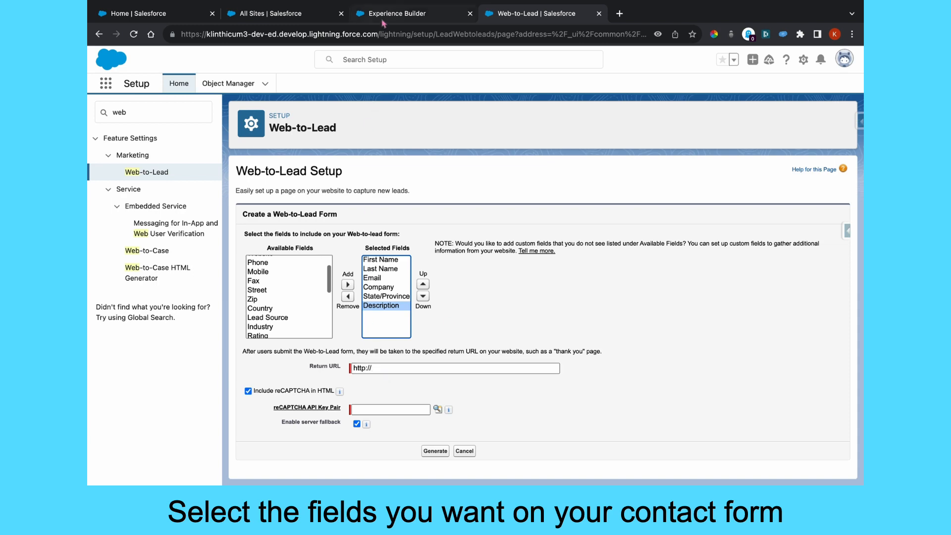
- Switch to Experience Builder, look up the Thank You page's URL and copy the site's published URL from its general settings
left_click(406, 15)
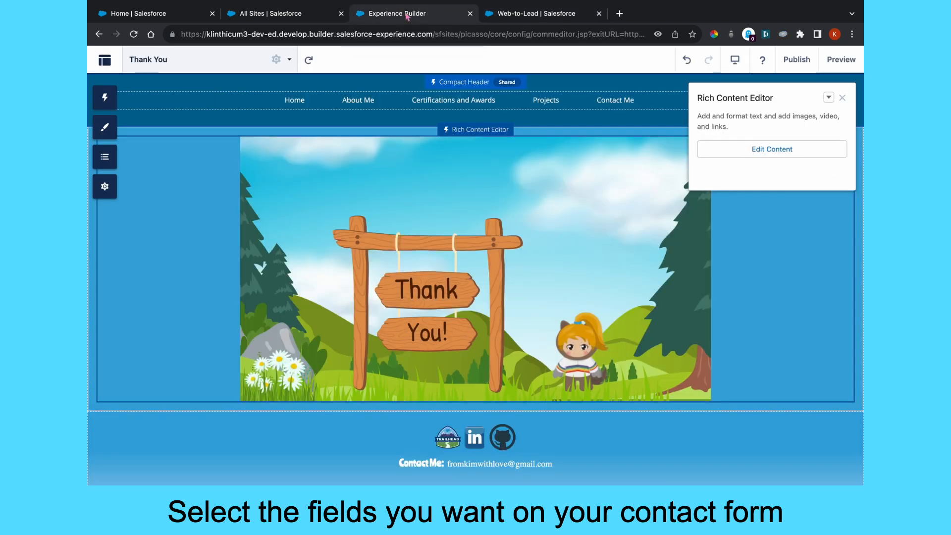
left_click(276, 60)
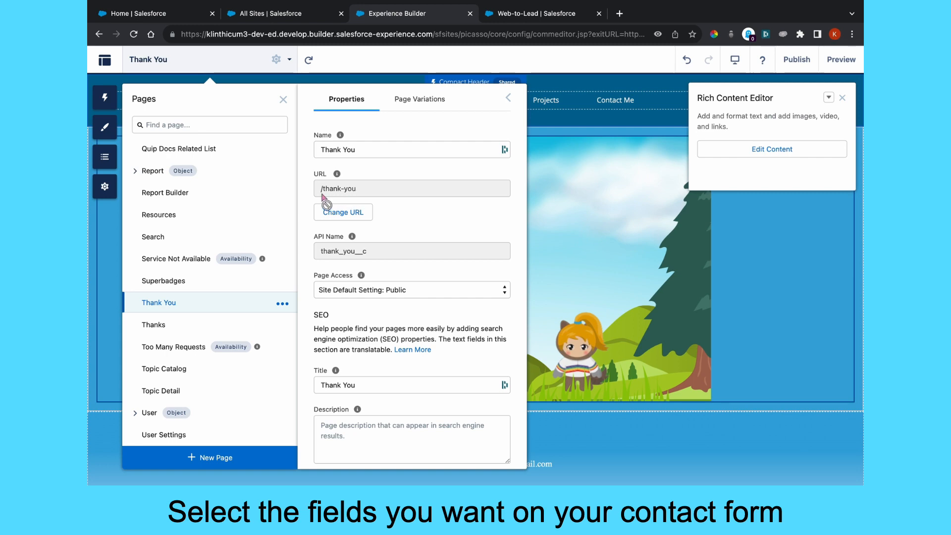
left_click(117, 191)
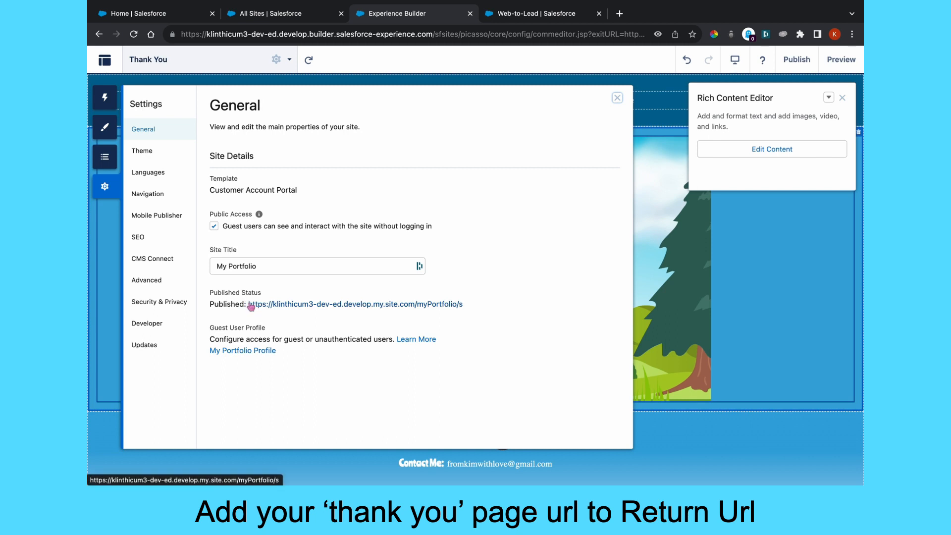
left_click_drag(246, 303, 469, 305)
key("super+c")
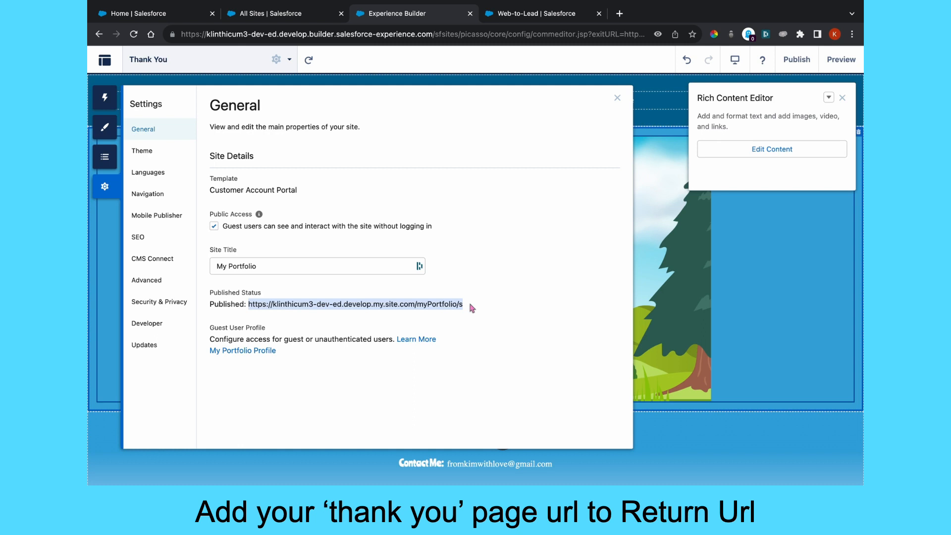
- Back in Web-to-Lead Setup, set the Return URL to the copied site URL plus /thank-you and generate the form's HTML without reCAPTCHA
left_click(537, 16)
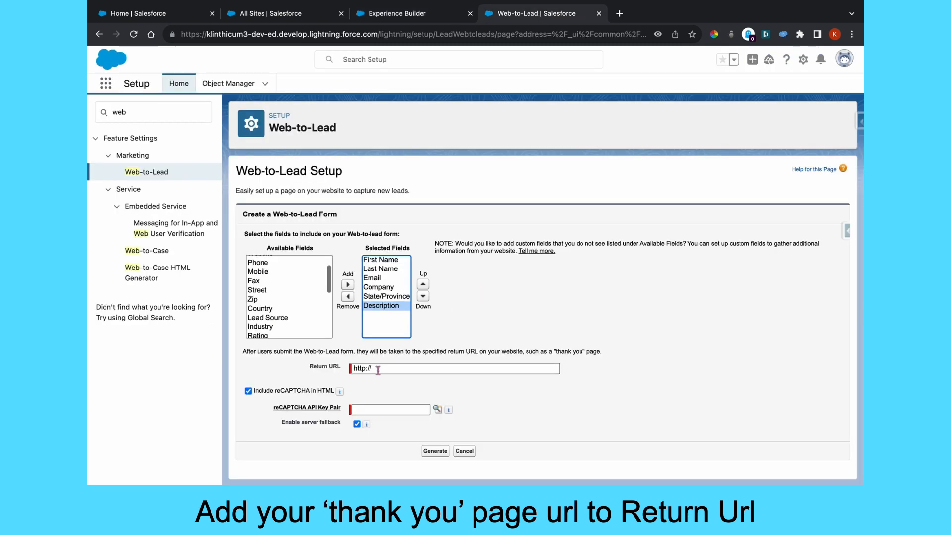
left_click_drag(378, 370, 364, 370)
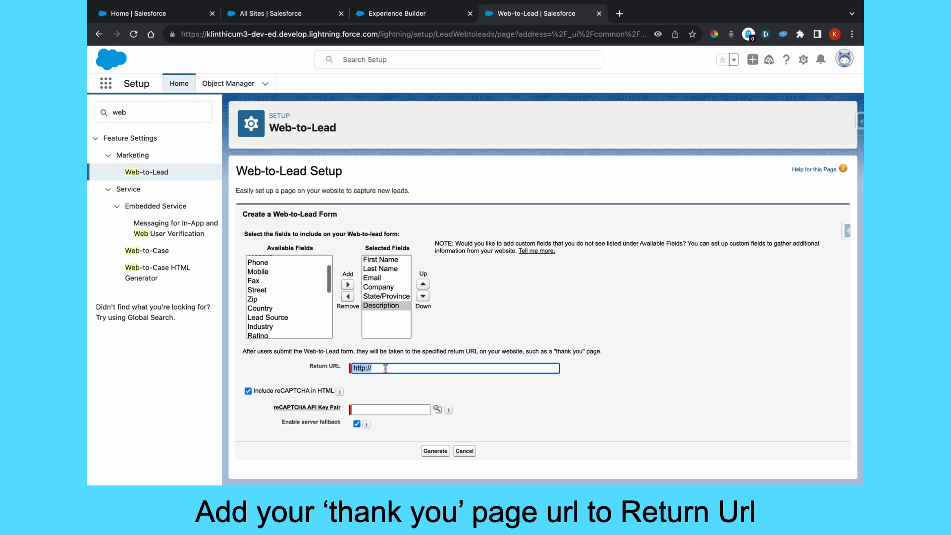
key("super+v")
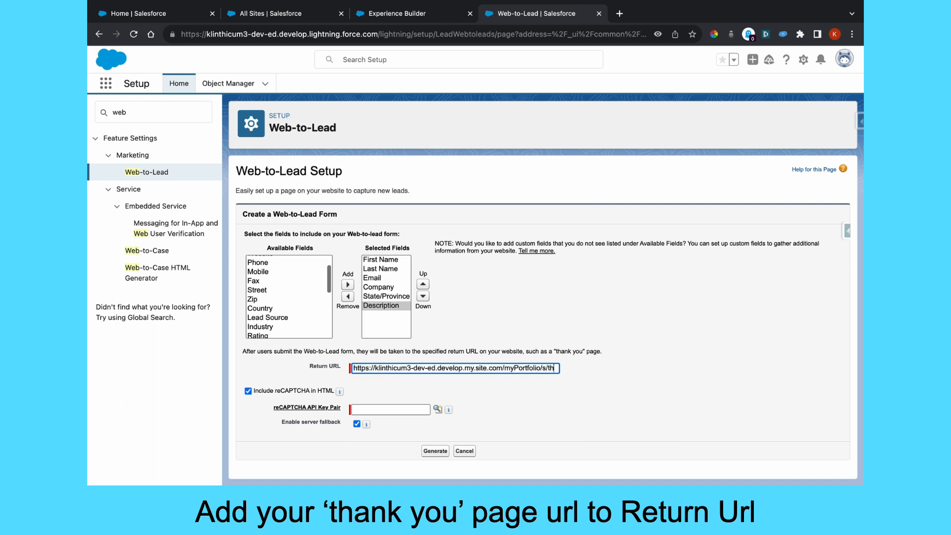
type("thank-you")
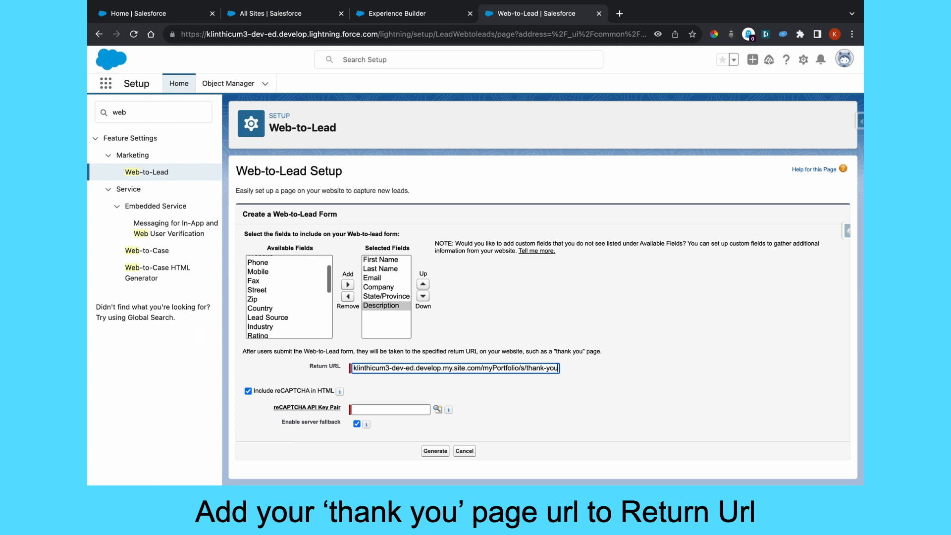
left_click(248, 391)
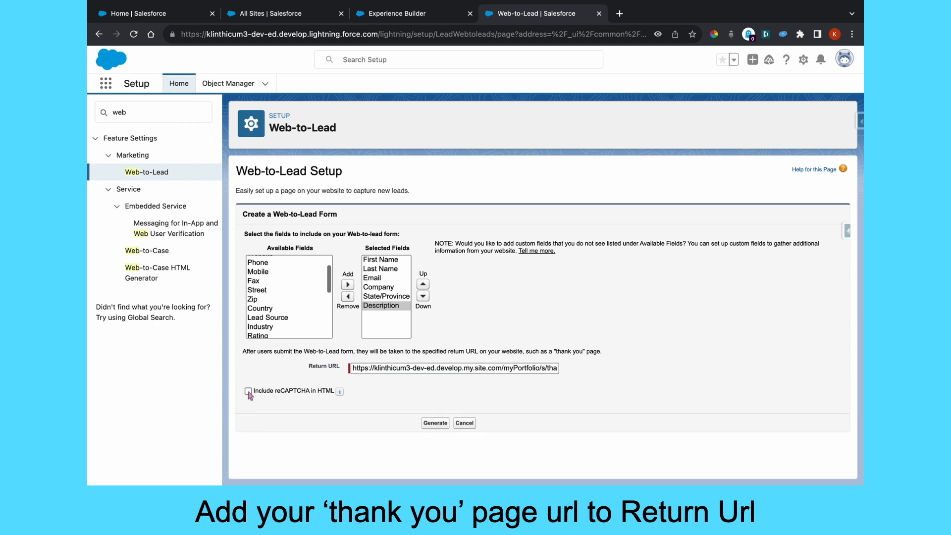
left_click(435, 423)
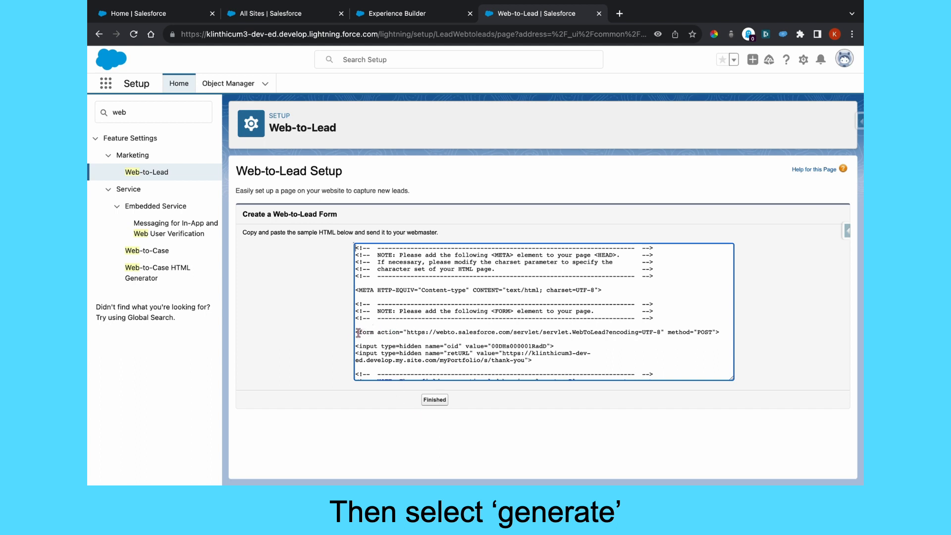
- Copy the generated markup from the opening to the closing form tag, switch to Experience Builder and open the Contact Me page
left_click_drag(355, 332, 420, 378)
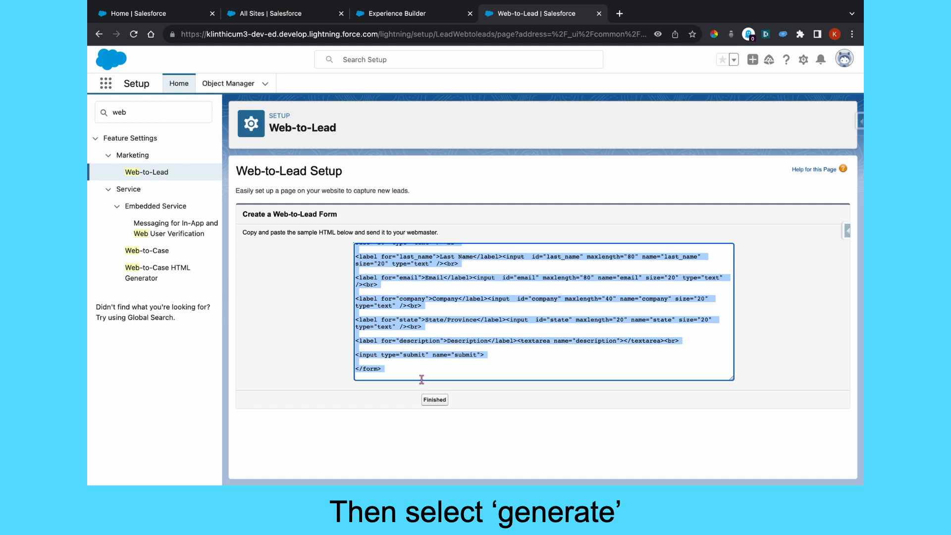
left_click(402, 16)
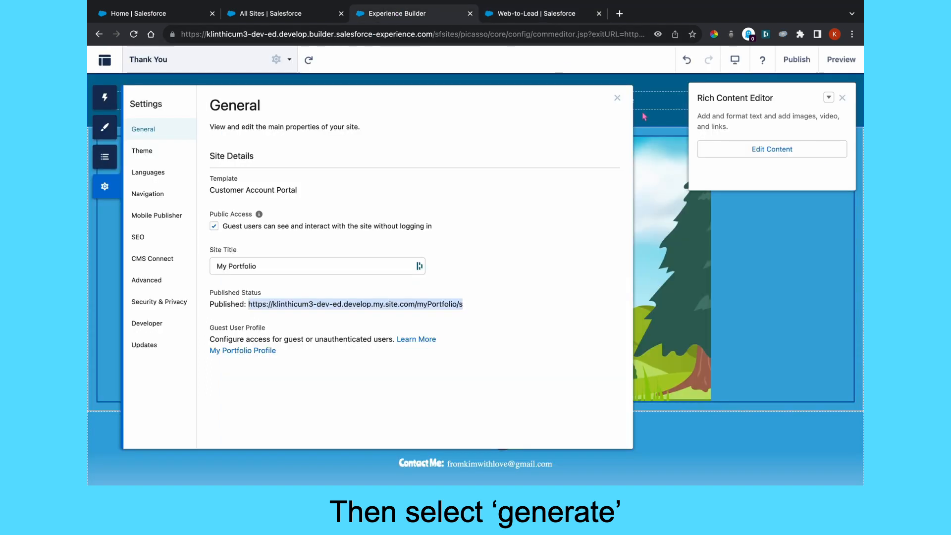
left_click(841, 98)
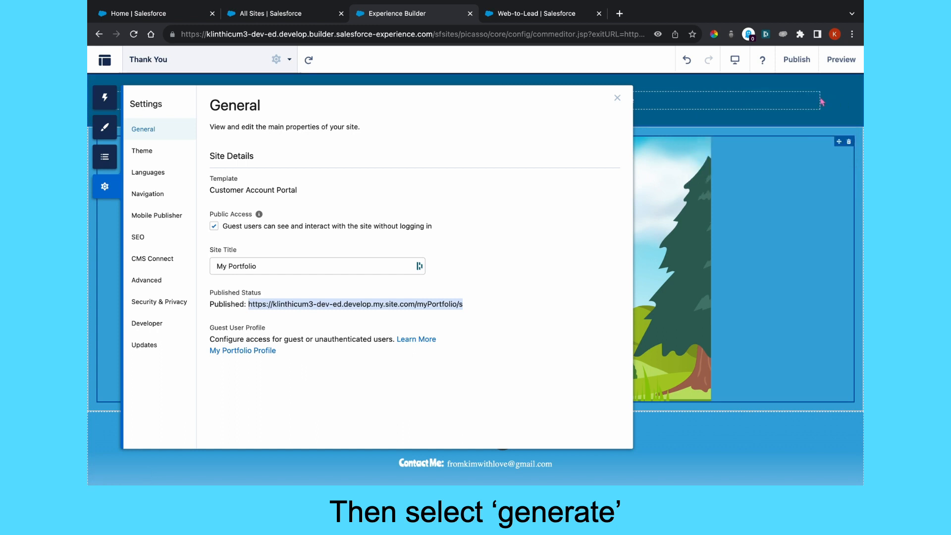
left_click(617, 98)
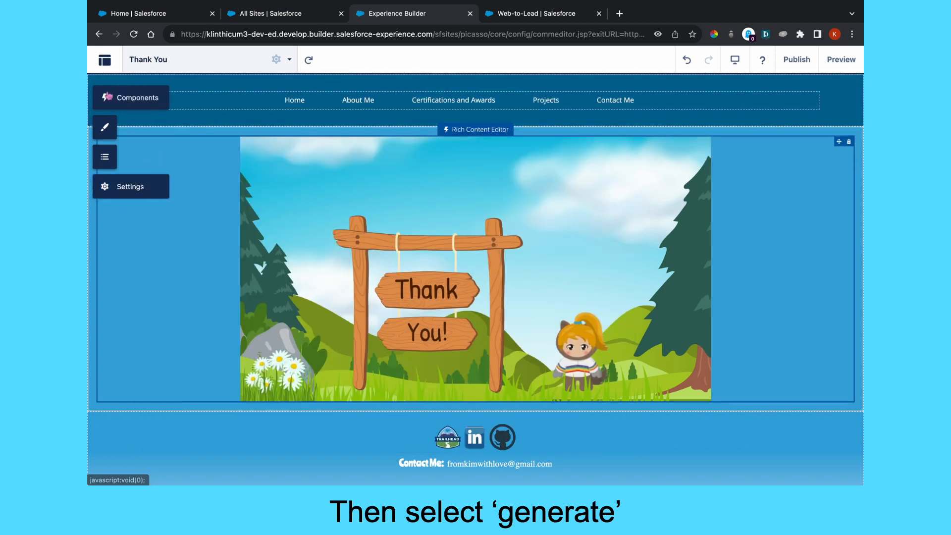
left_click(198, 62)
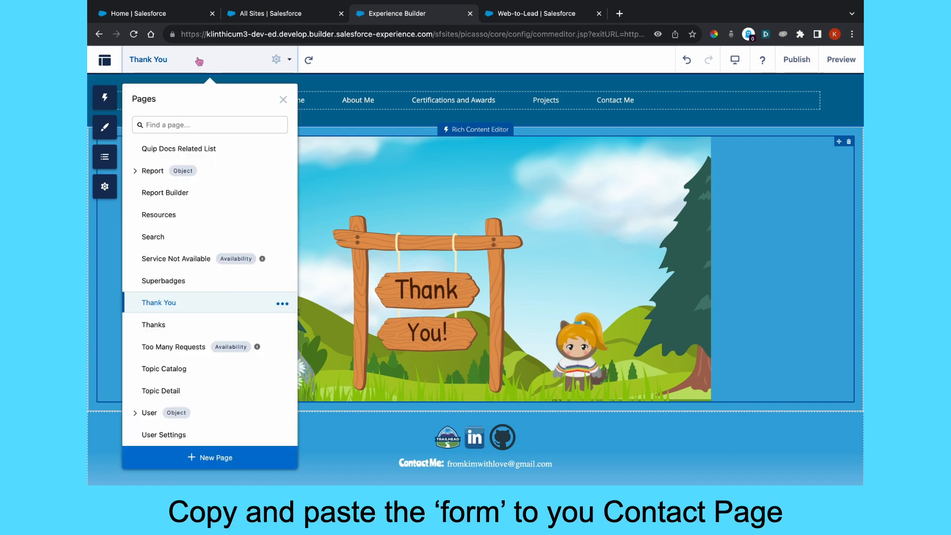
scroll(213, 193, "up", 3)
scroll(215, 192, "up", 10)
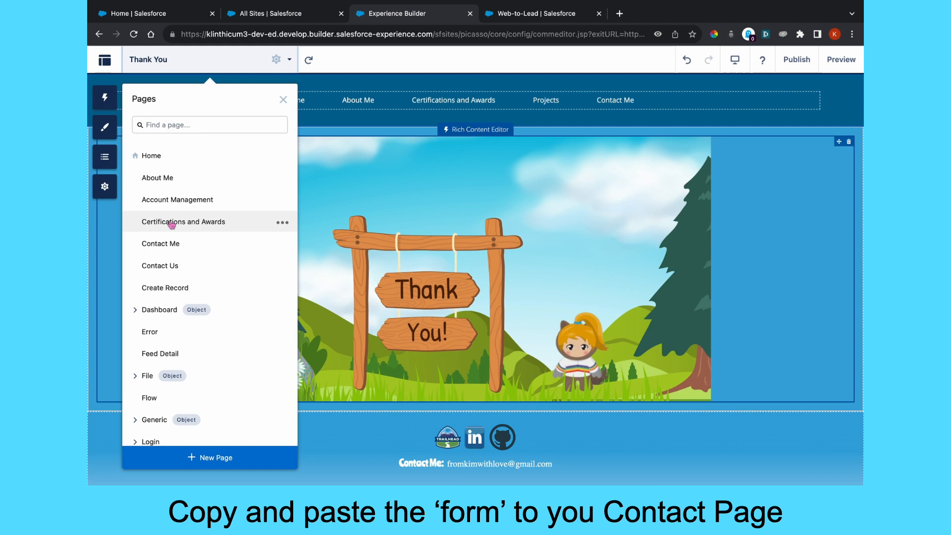
left_click(158, 246)
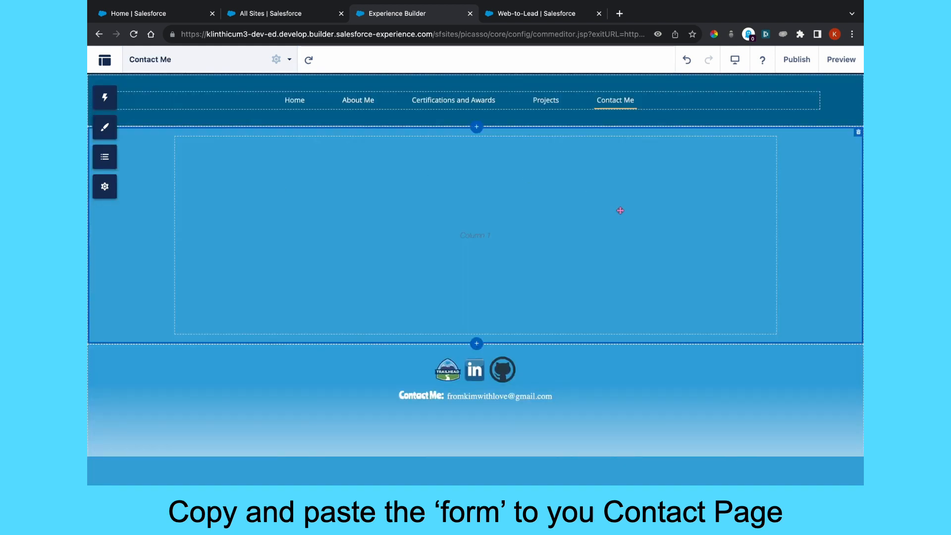
- Change the Contact Me page's section to two columns with a 4 and 8 column distribution
left_click(586, 209)
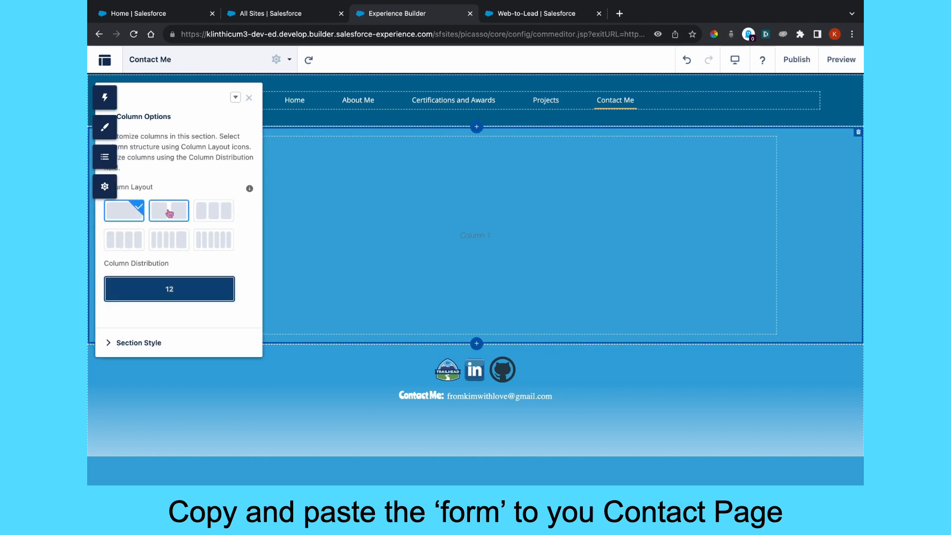
left_click(130, 242)
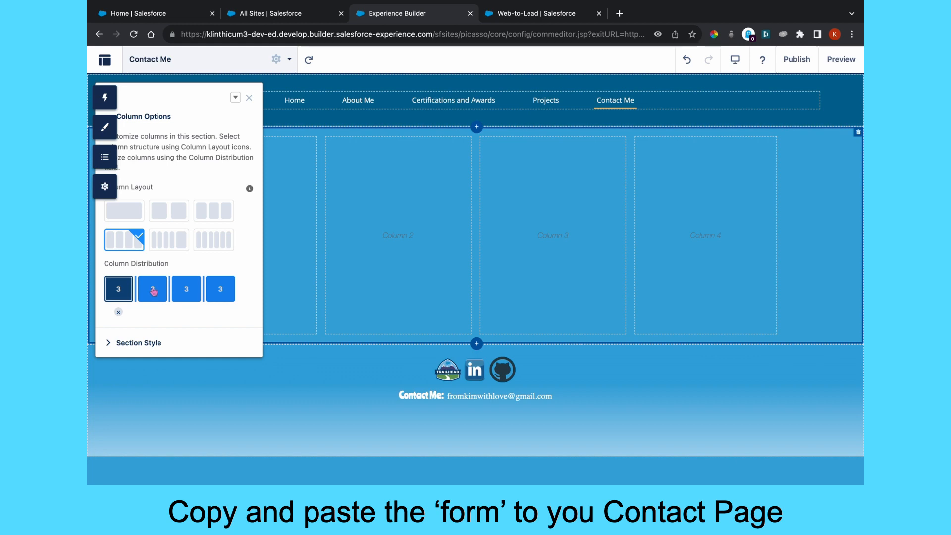
left_click(214, 213)
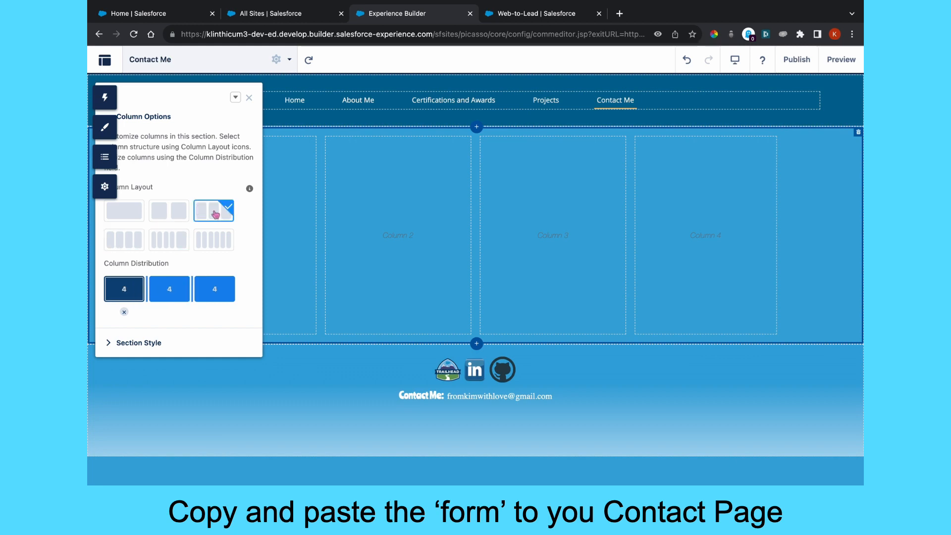
left_click(173, 290)
left_click(170, 311)
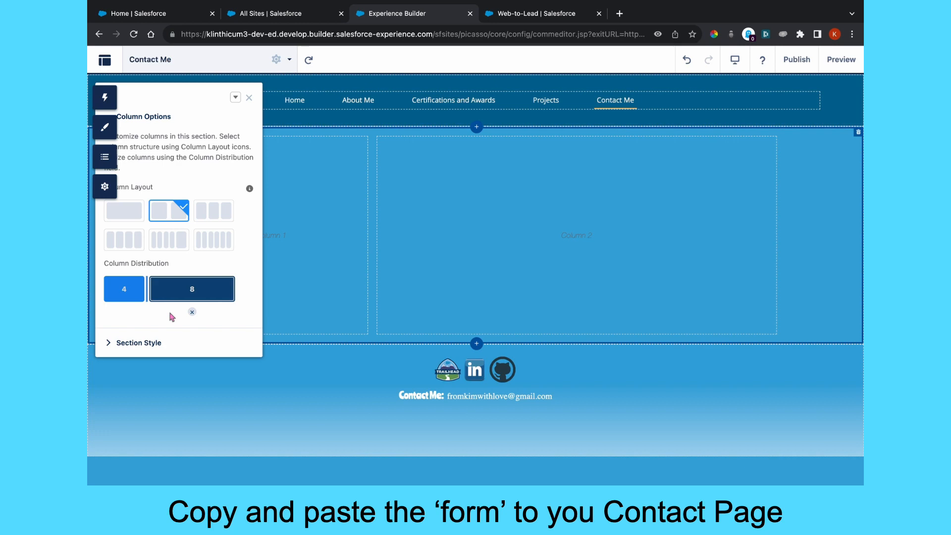
left_click(249, 97)
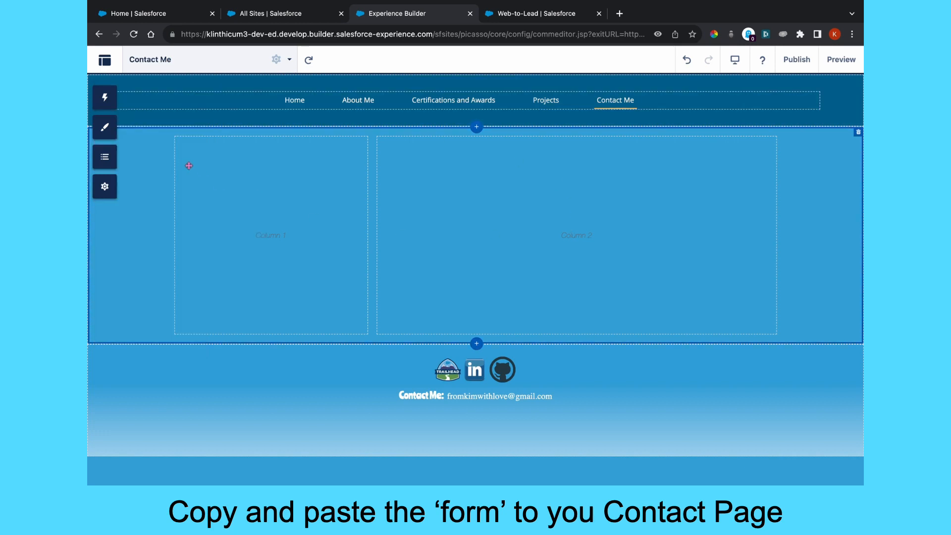
- Find the HTML Editor component by searching for html and place it in the section's wider second column
left_click(105, 98)
left_click(188, 117)
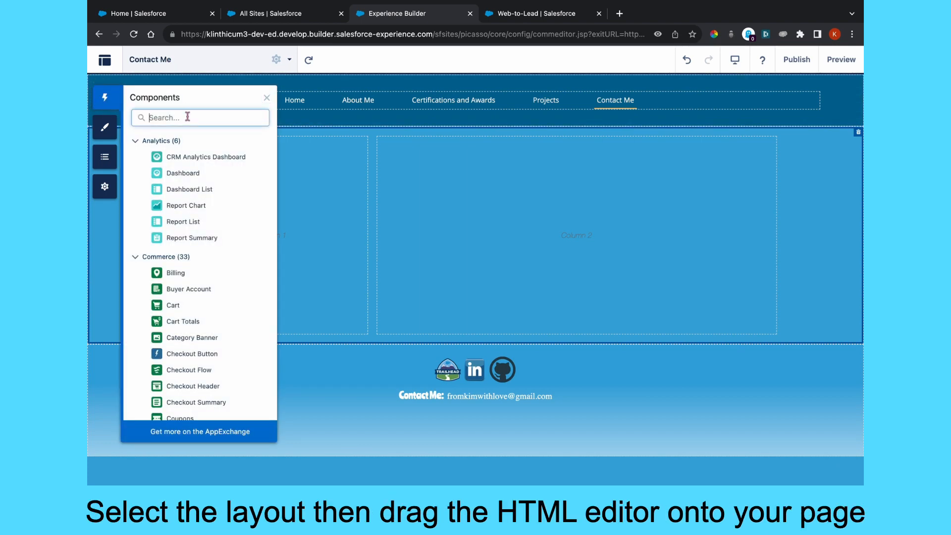
type("html")
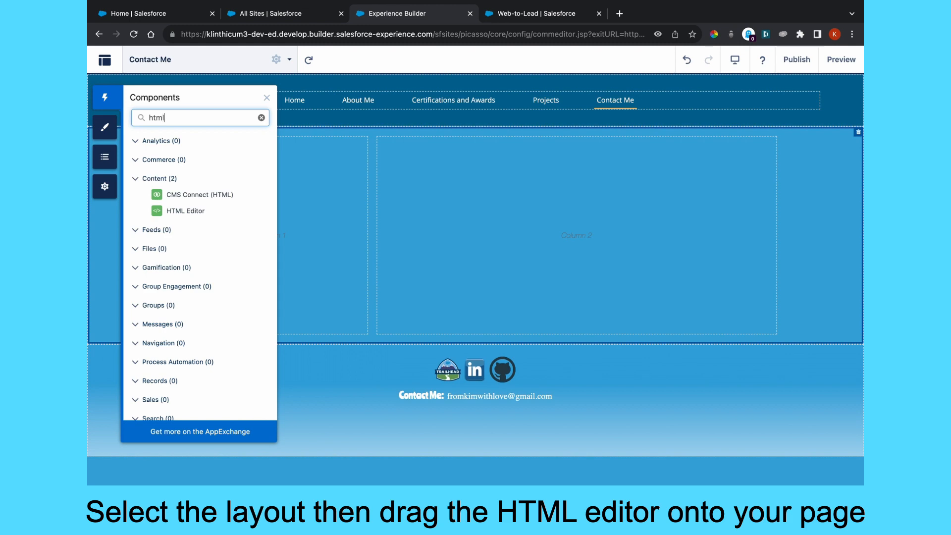
left_click_drag(157, 211, 423, 186)
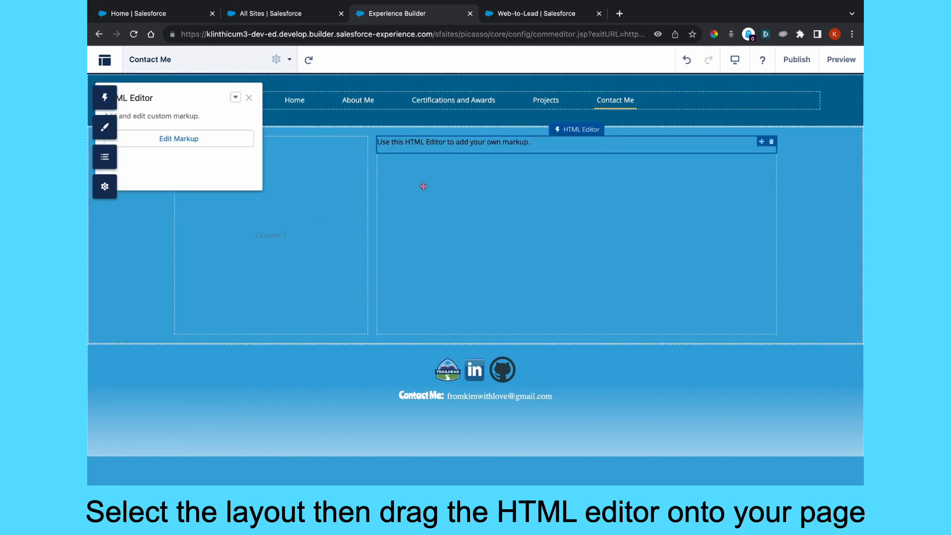
- Replace the HTML Editor's placeholder markup with the copied Web-to-Lead form code and save it
double_click(508, 143)
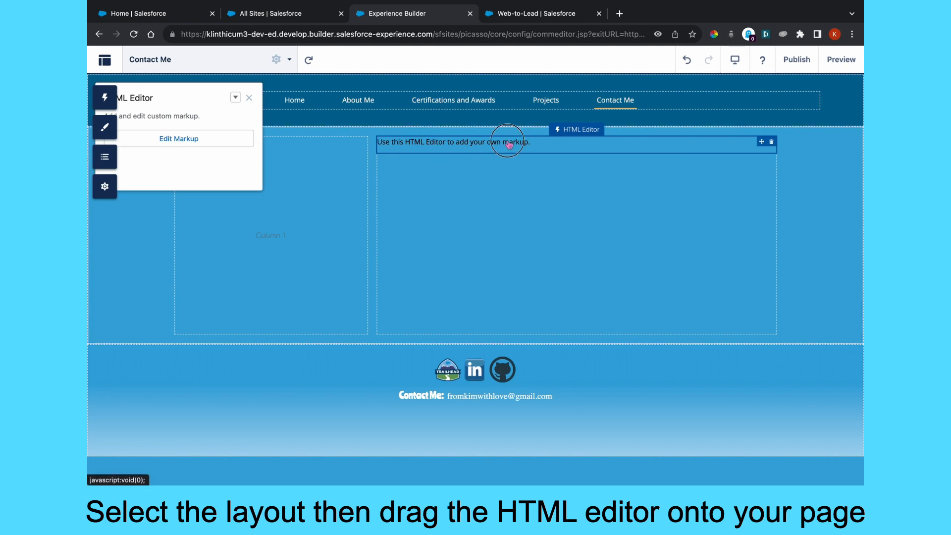
left_click_drag(396, 157, 162, 155)
key("BackSpace")
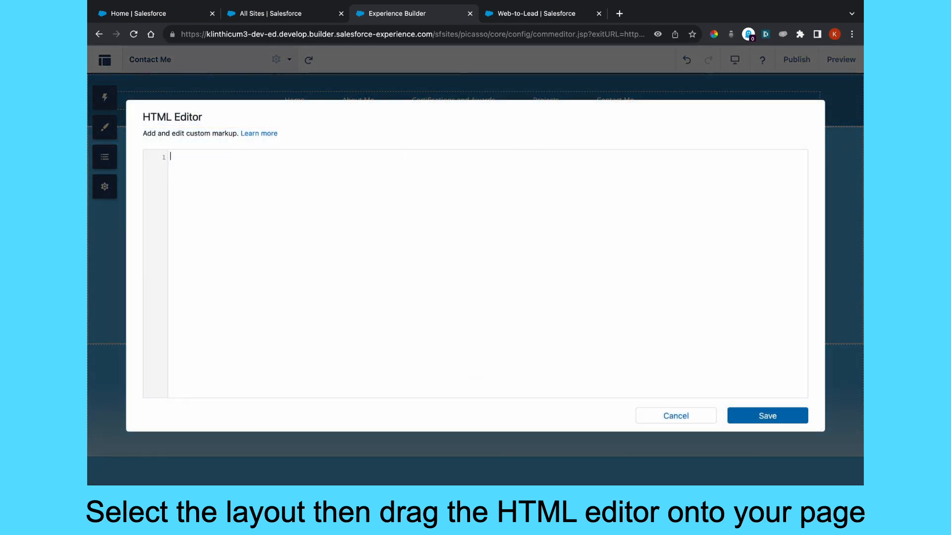
key("super+v")
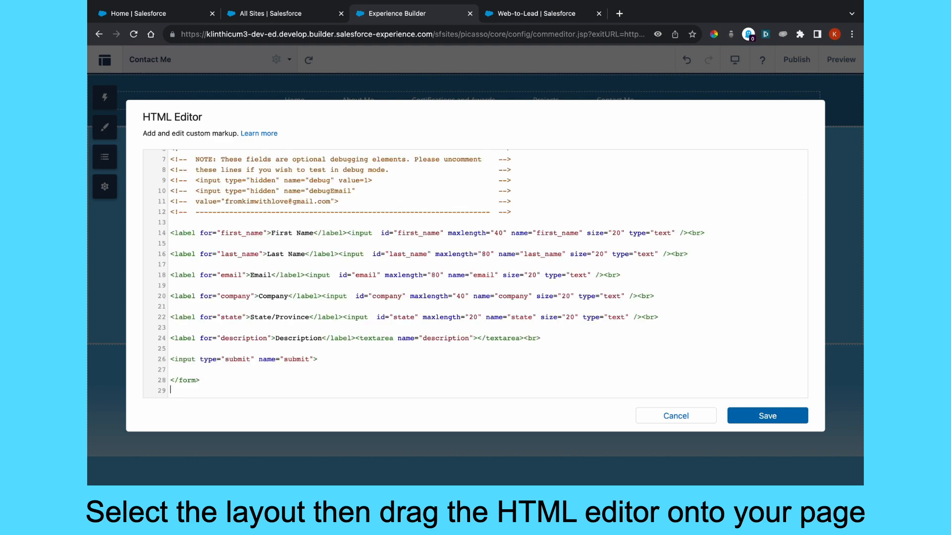
scroll(349, 257, "up", 3)
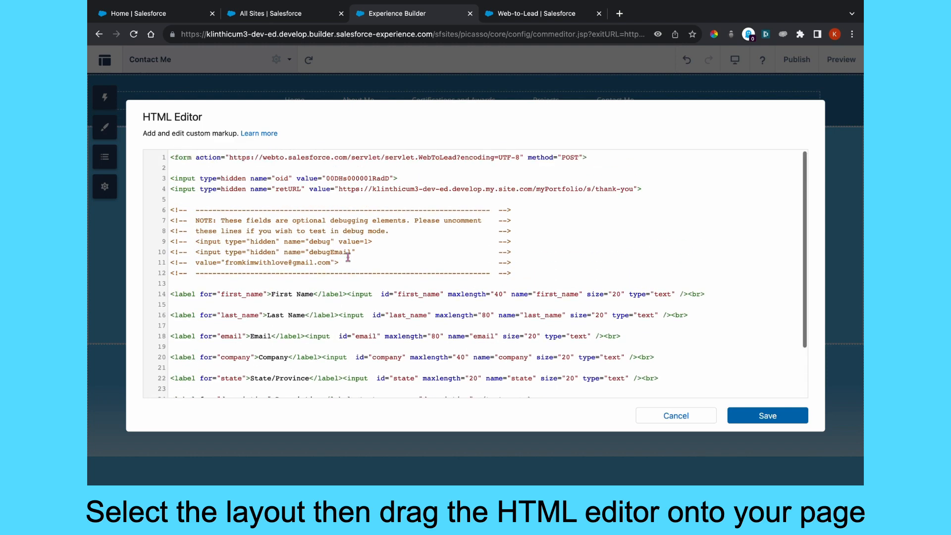
scroll(348, 257, "down", 3)
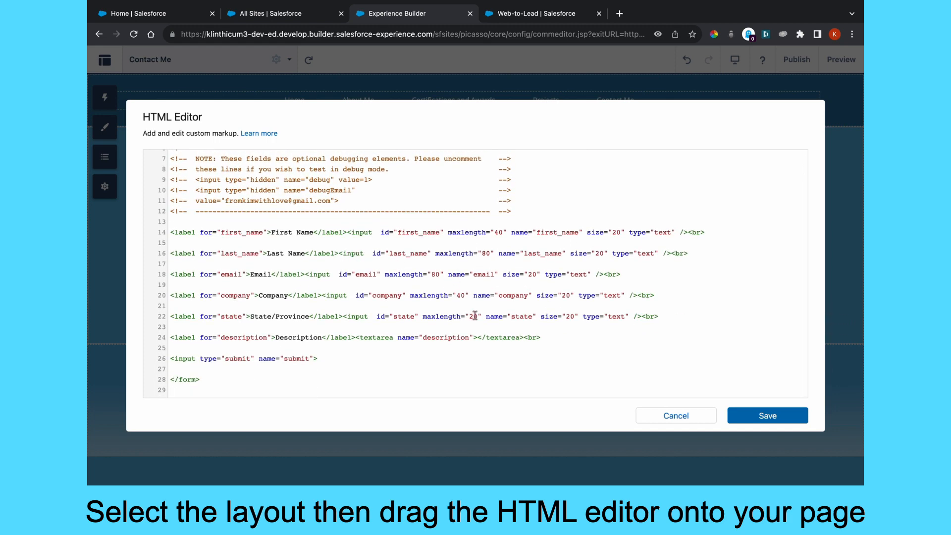
left_click(762, 416)
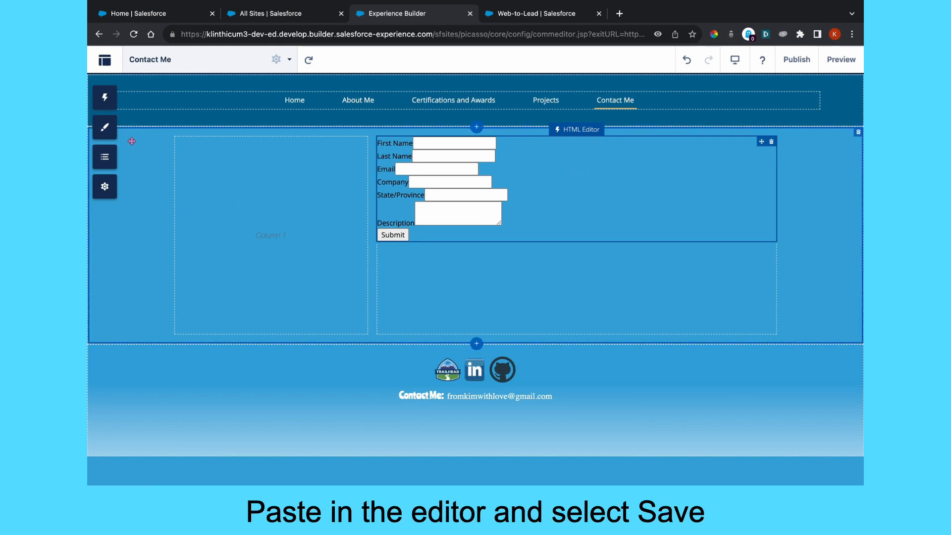
- Review the contact form's markup in the HTML Editor and close it without changes
double_click(578, 130)
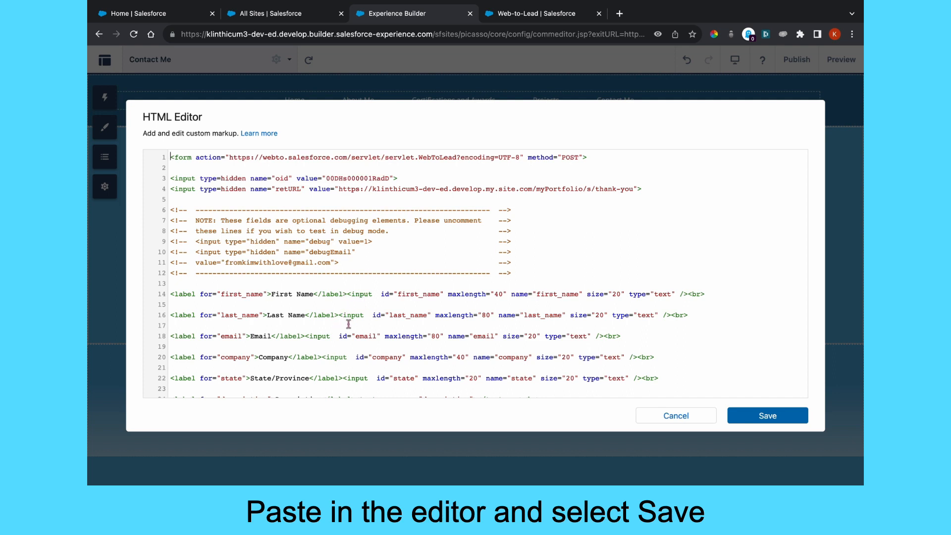
scroll(349, 323, "down", 3)
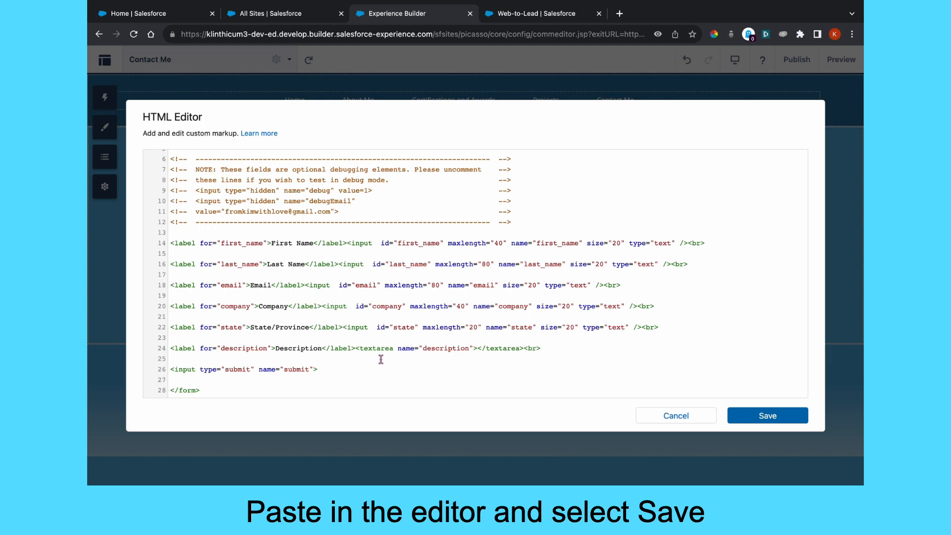
left_click(666, 415)
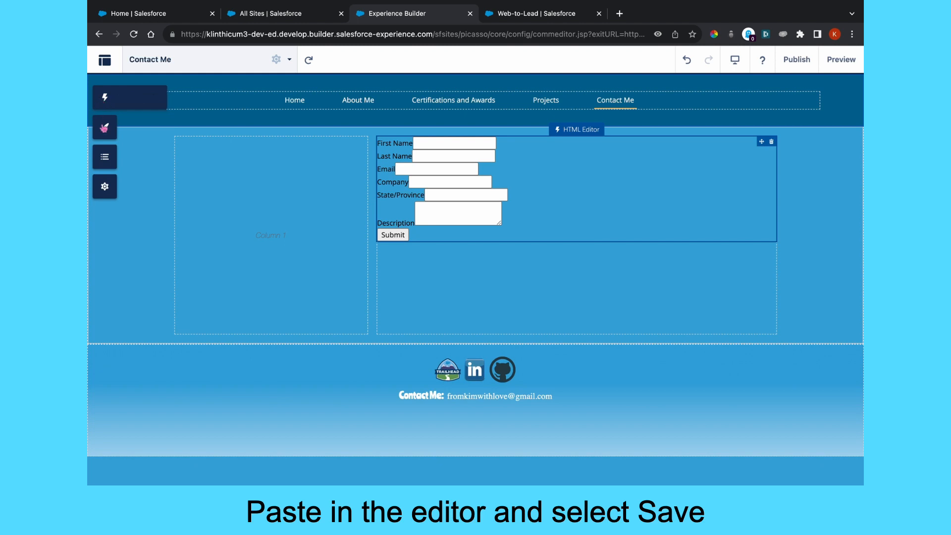
- Add a rule for input, textarea with width:100%; to the theme's custom CSS and save it
left_click(104, 129)
left_click(253, 98)
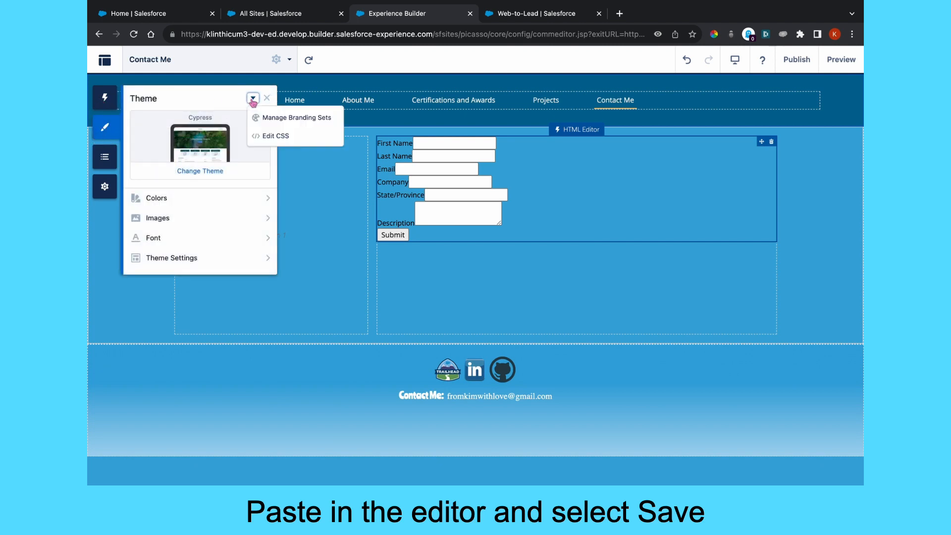
left_click(264, 137)
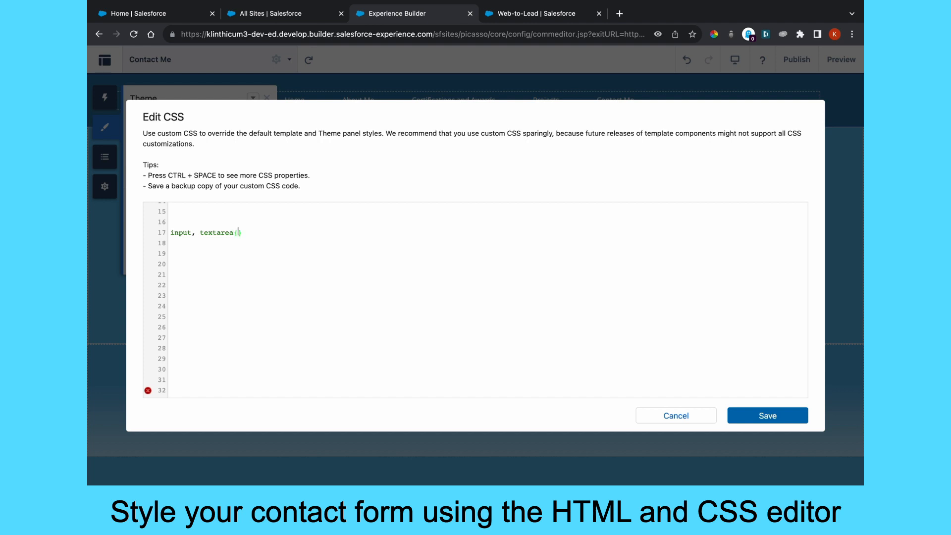
key("Return")
type("width:")
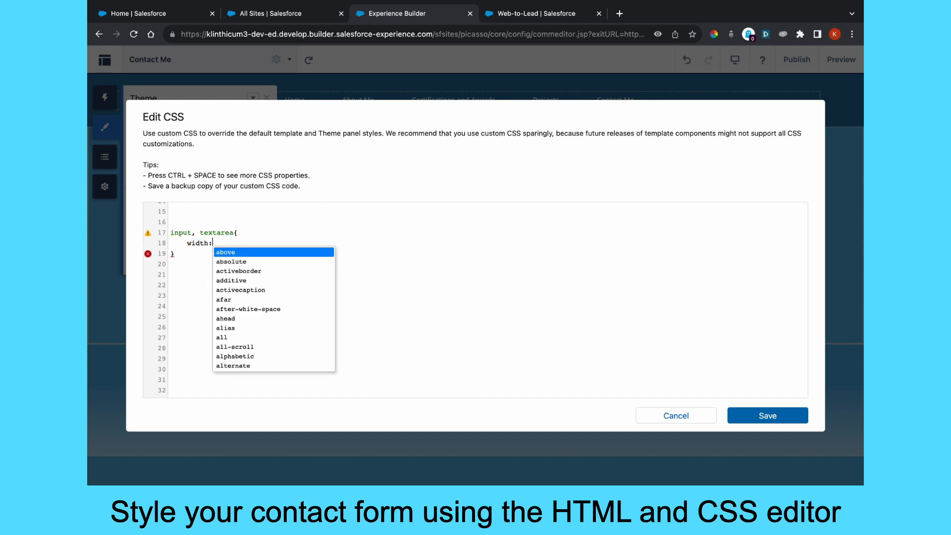
type("100%")
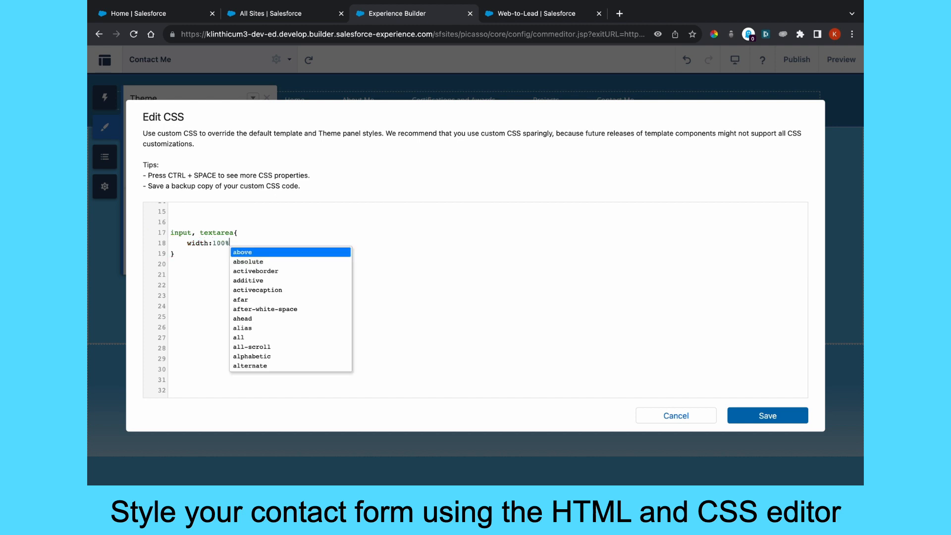
type(";")
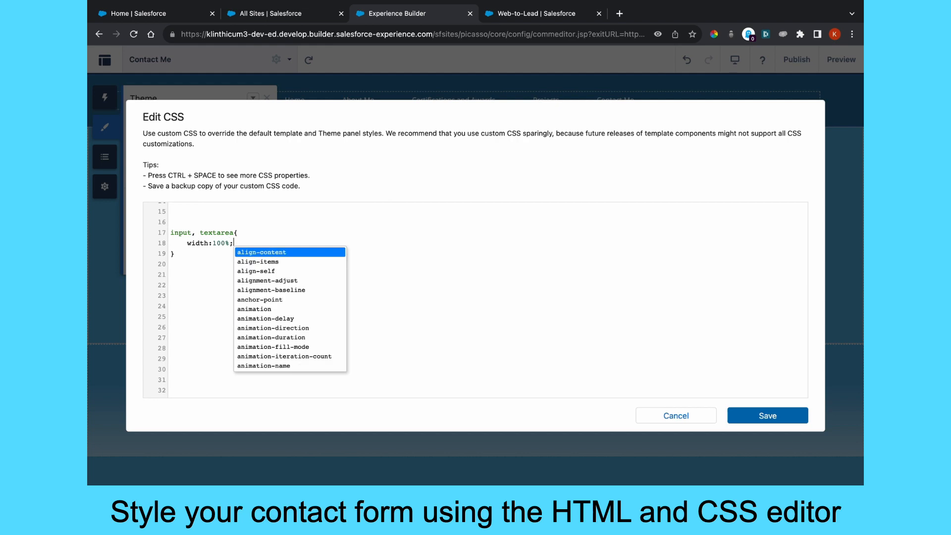
left_click(771, 416)
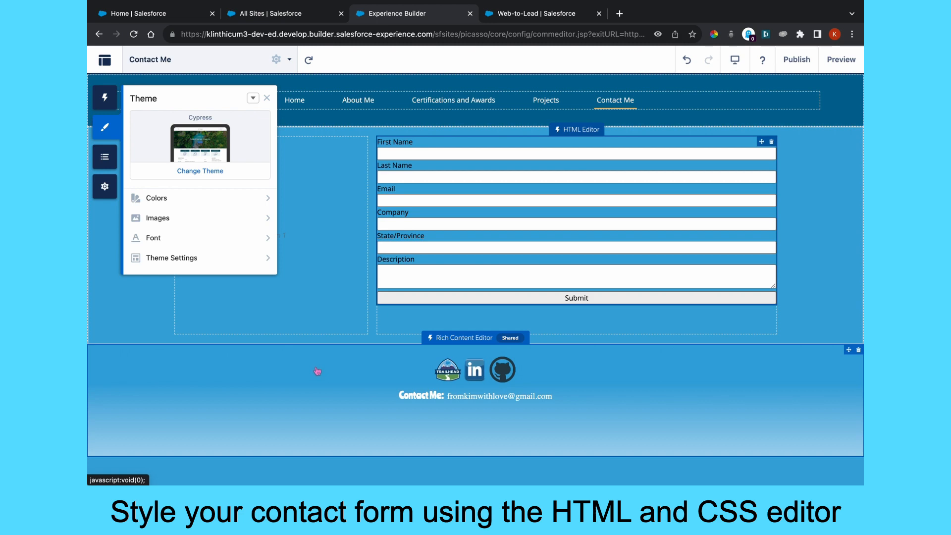
- Add padding: 10px; to the input, textarea rule in the theme's custom CSS and save it
left_click(253, 99)
left_click(266, 135)
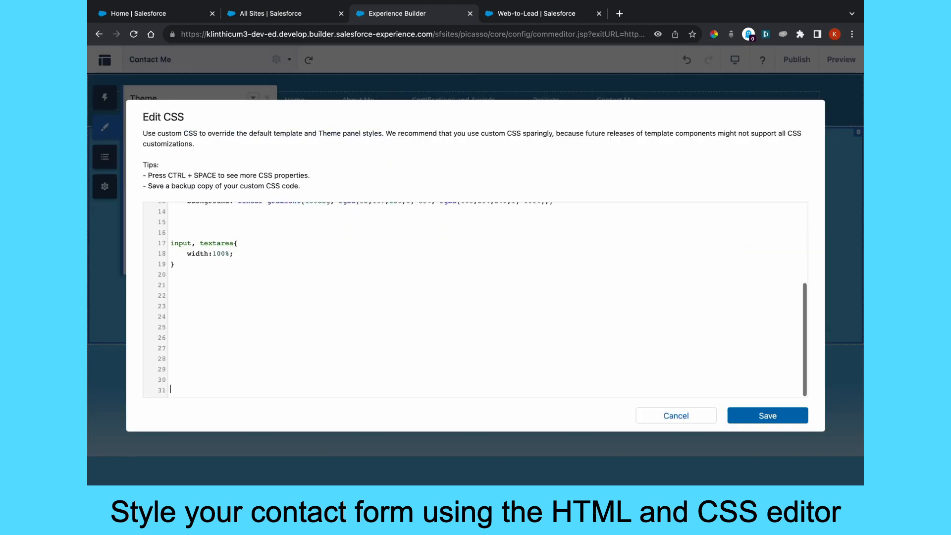
key("Return")
key("Return")
left_click(238, 235)
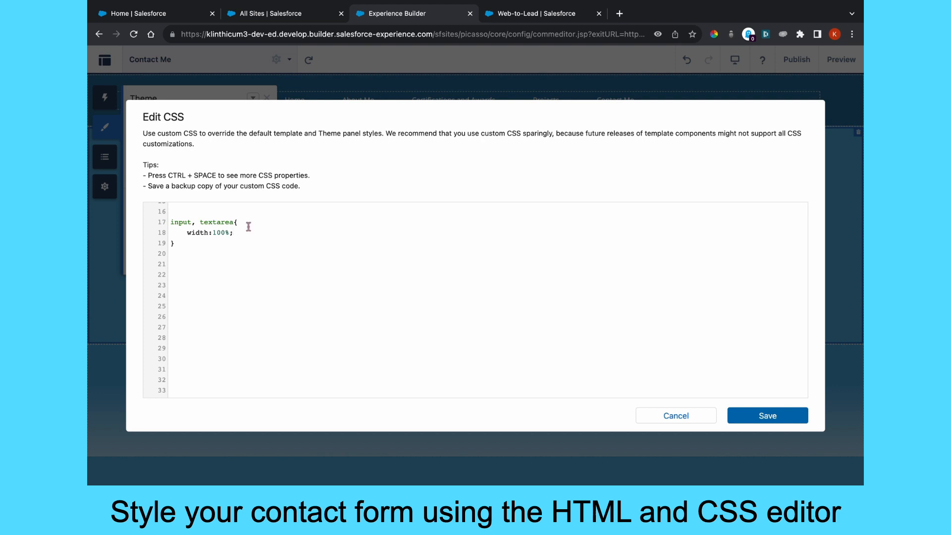
key("Return")
type("paddin")
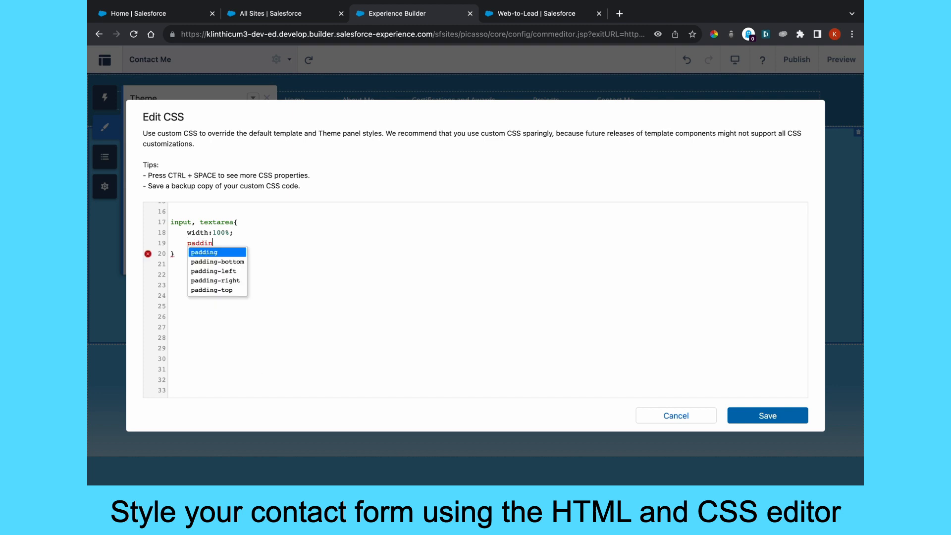
type("g: ")
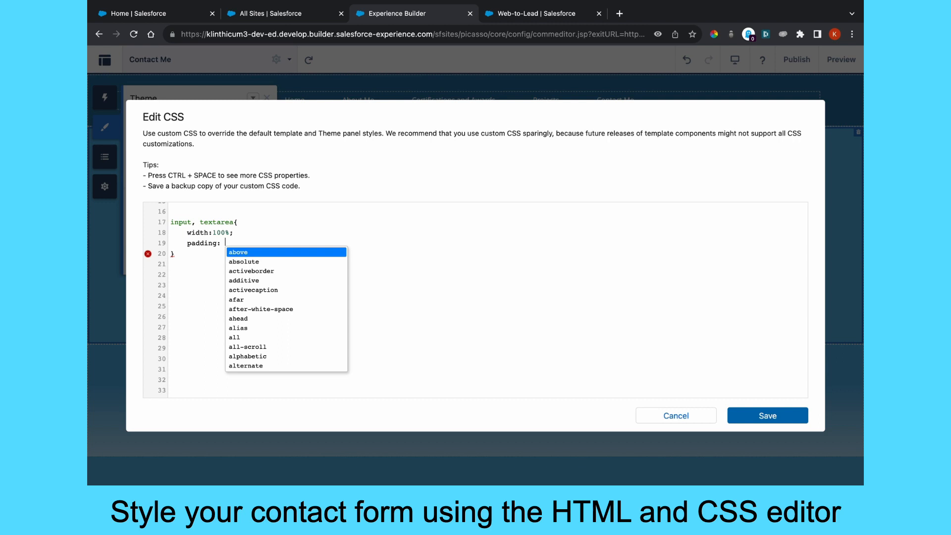
type("10px")
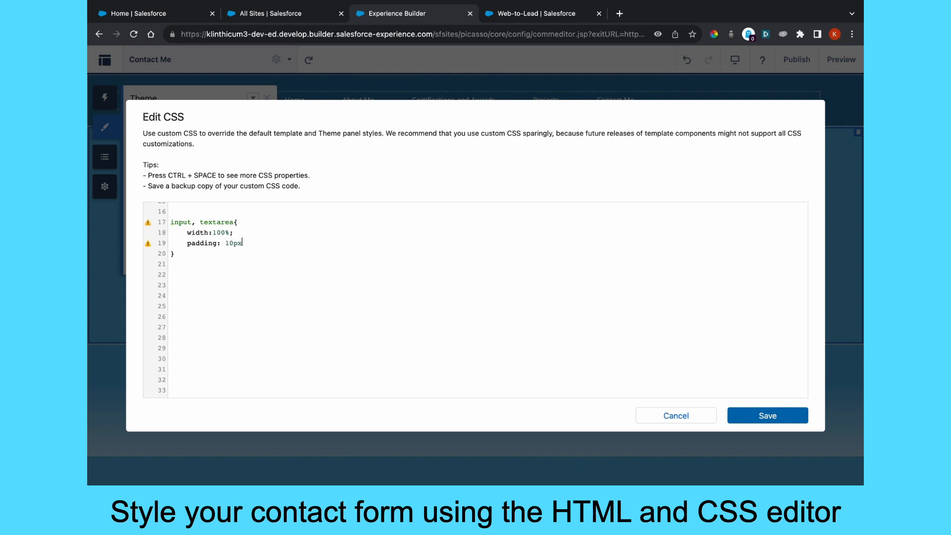
type(";")
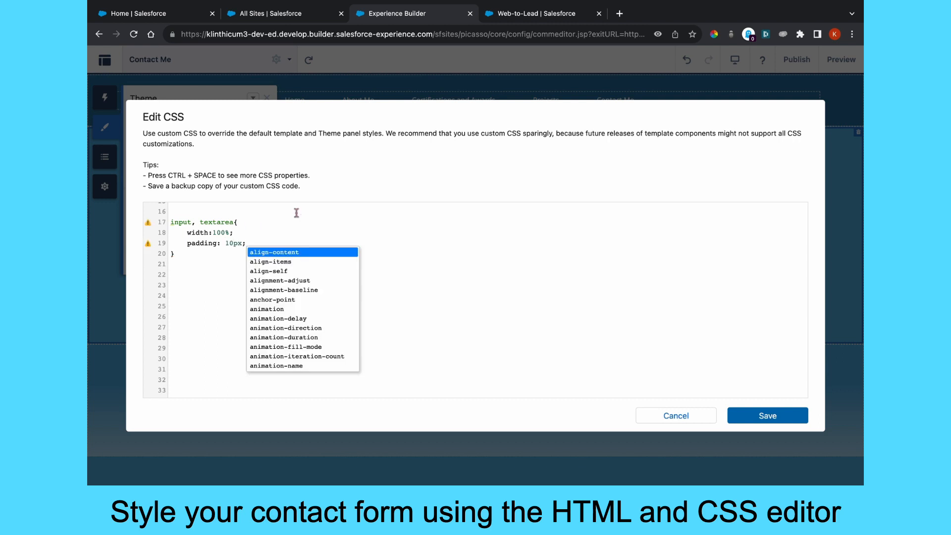
left_click(777, 413)
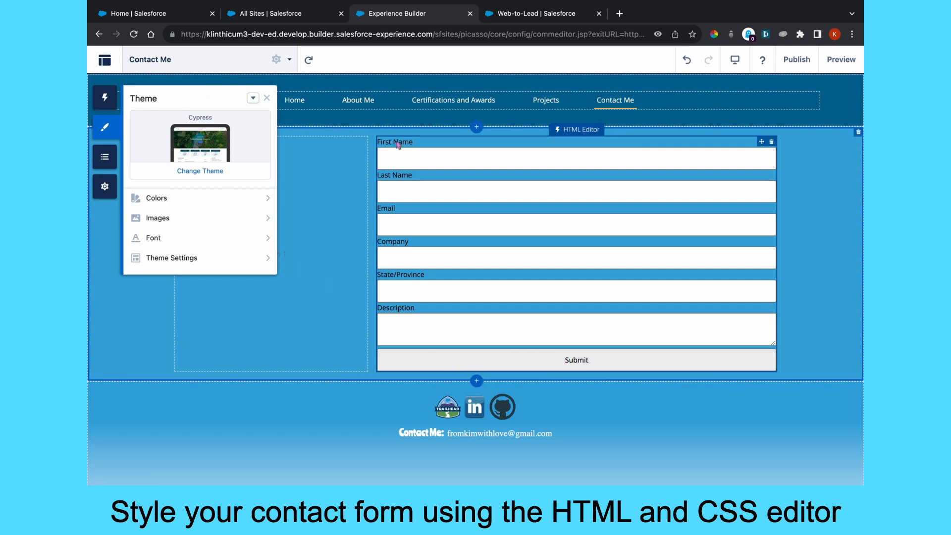
- Review the submit input's markup at the end of the contact form code and close it without changes
double_click(570, 173)
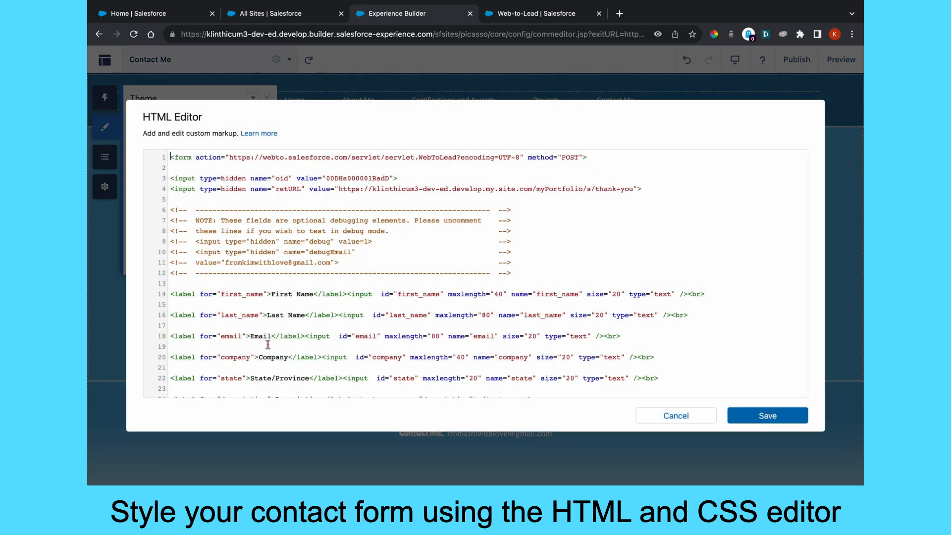
scroll(267, 344, "down", 3)
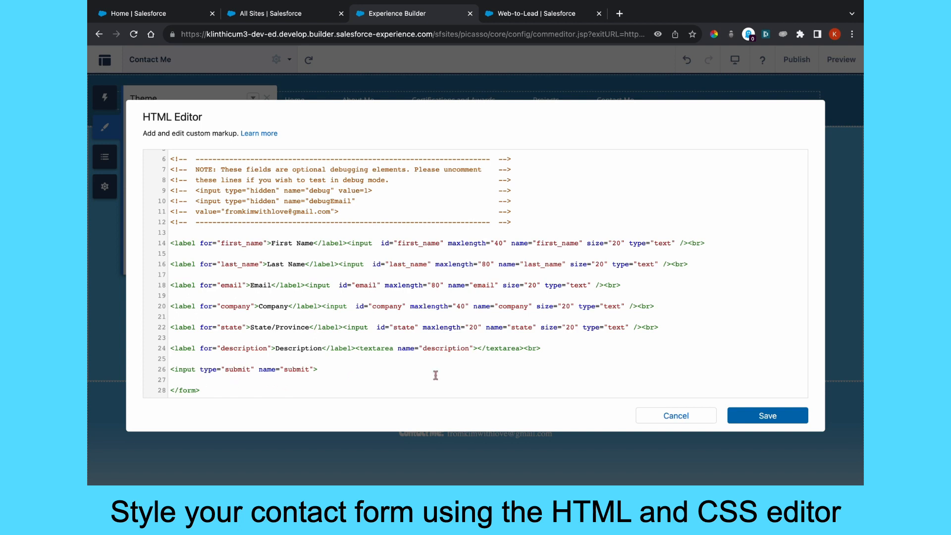
left_click(683, 418)
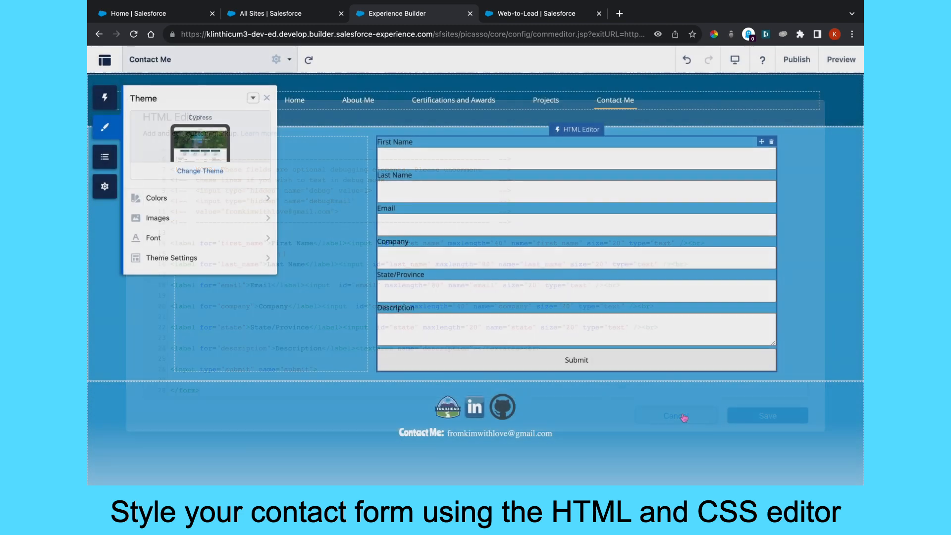
- Add an input[type=submit] rule with width: 25%; below the input, textarea rule in the theme's custom CSS
left_click(252, 97)
left_click(268, 135)
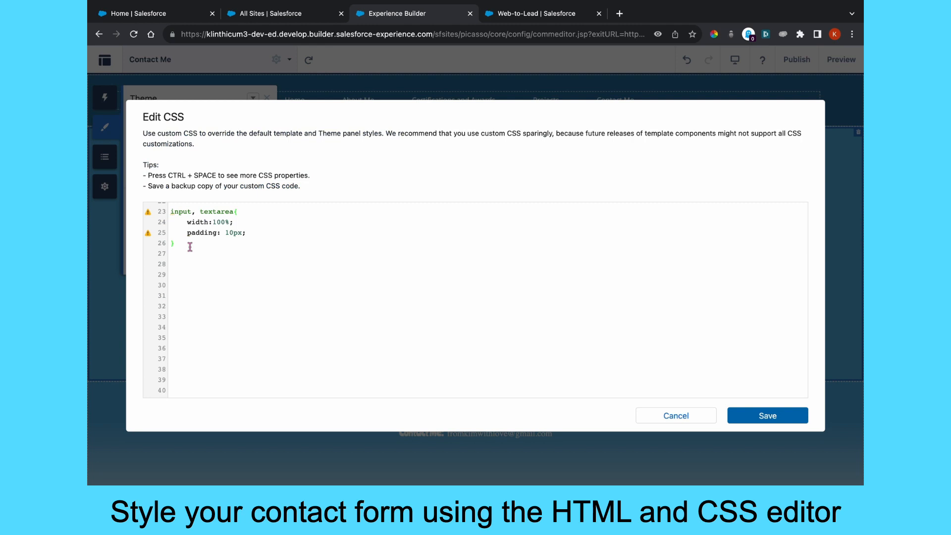
key("Return")
type("input[")
type("type")
type("=submit")
type("widt")
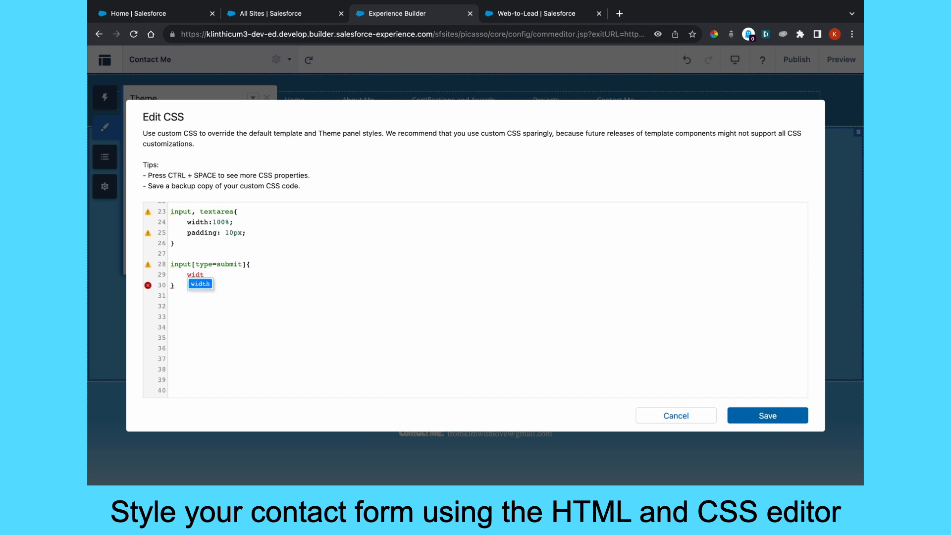
type("h:")
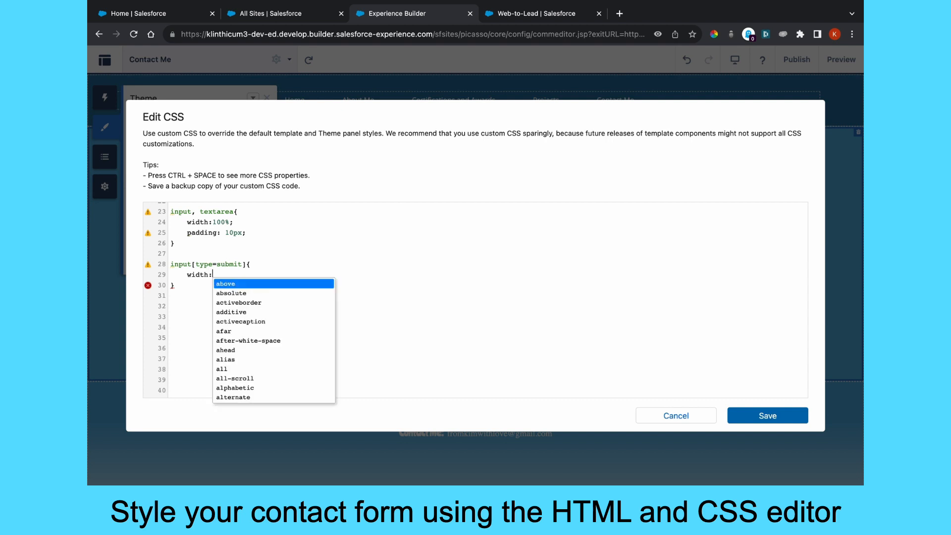
type(" 25%")
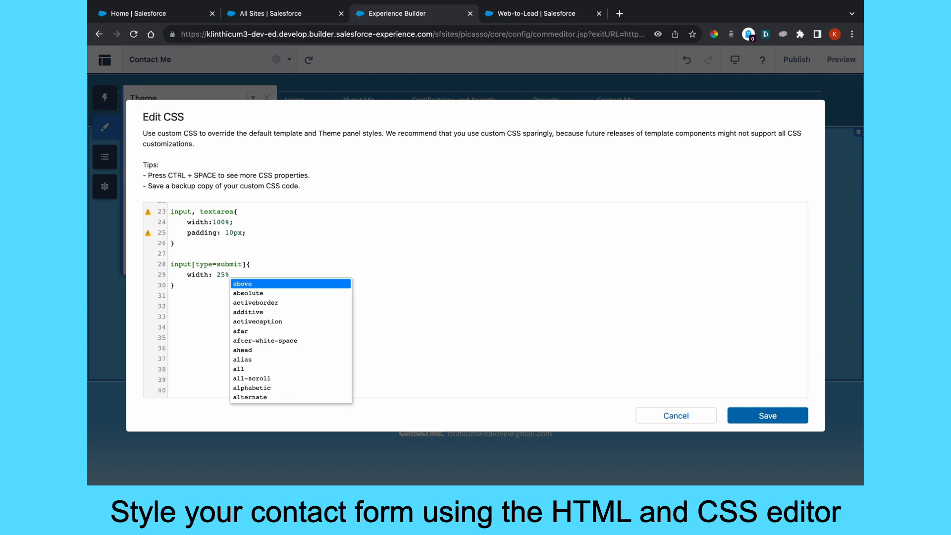
type(";")
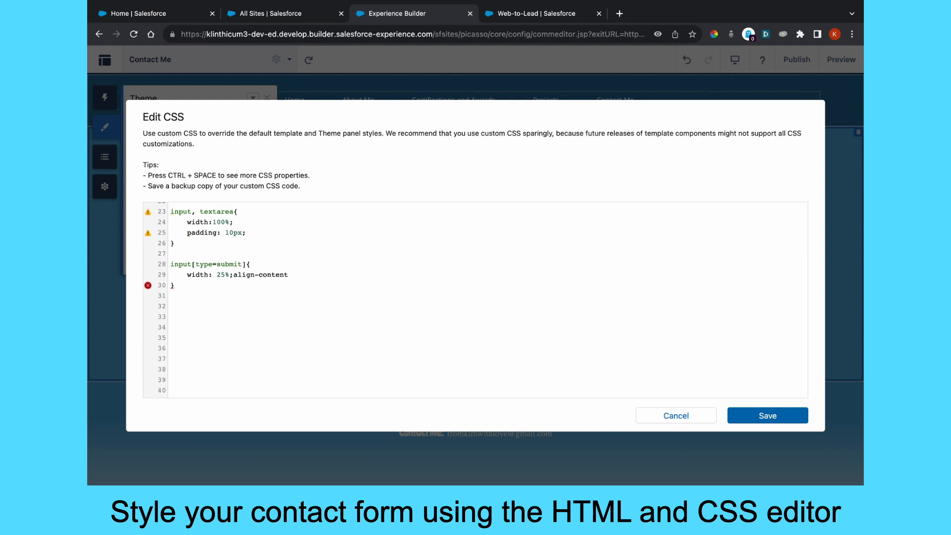
key("BackSpace")
key("BackSpace")
key("BackSpace")
key("BackSpace")
key("BackSpace")
key("BackSpace")
key("BackSpace")
key("BackSpace")
key("BackSpace")
key("BackSpace")
key("BackSpace")
key("BackSpace")
key("BackSpace")
- Add border-radius: 20px; to the input[type=submit] rule, removing any unwanted autocompleted text
type("bo")
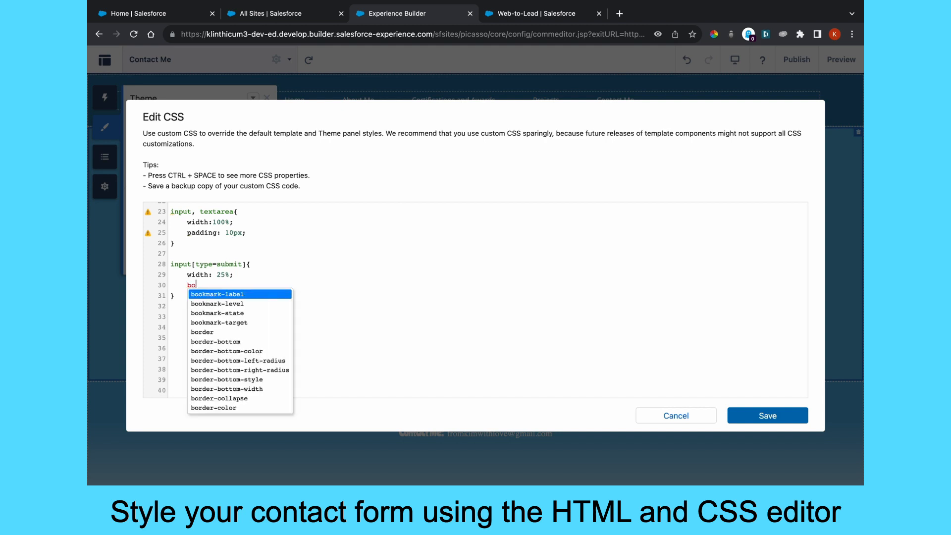
type("rder-")
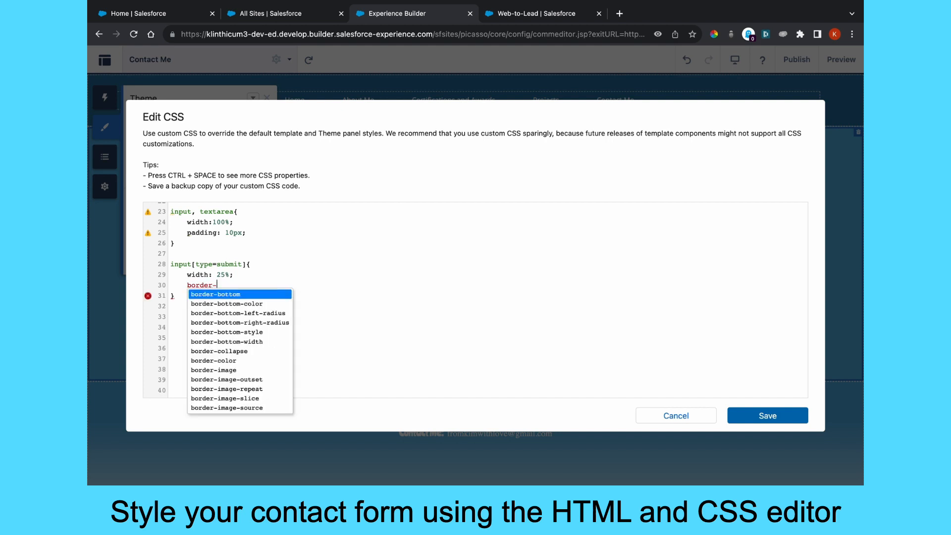
type("radiu")
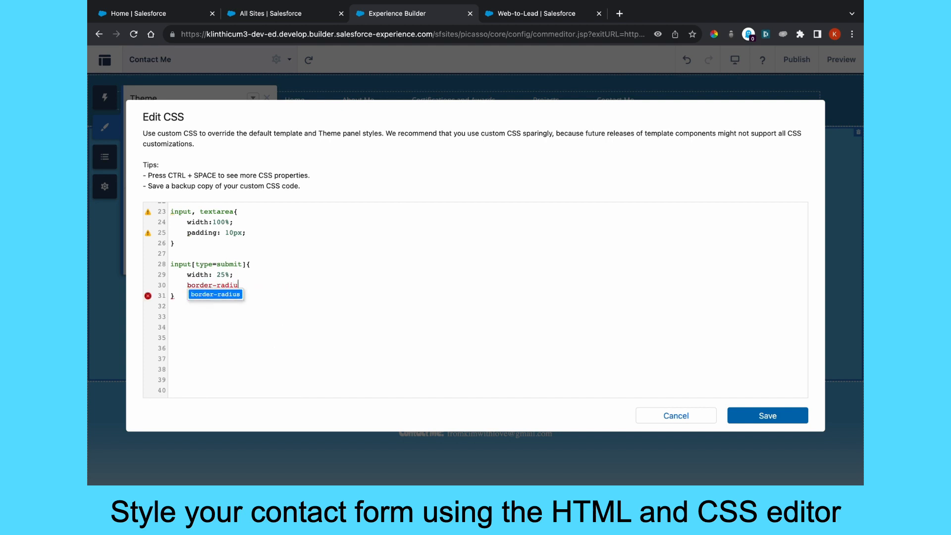
type("s")
key("Return")
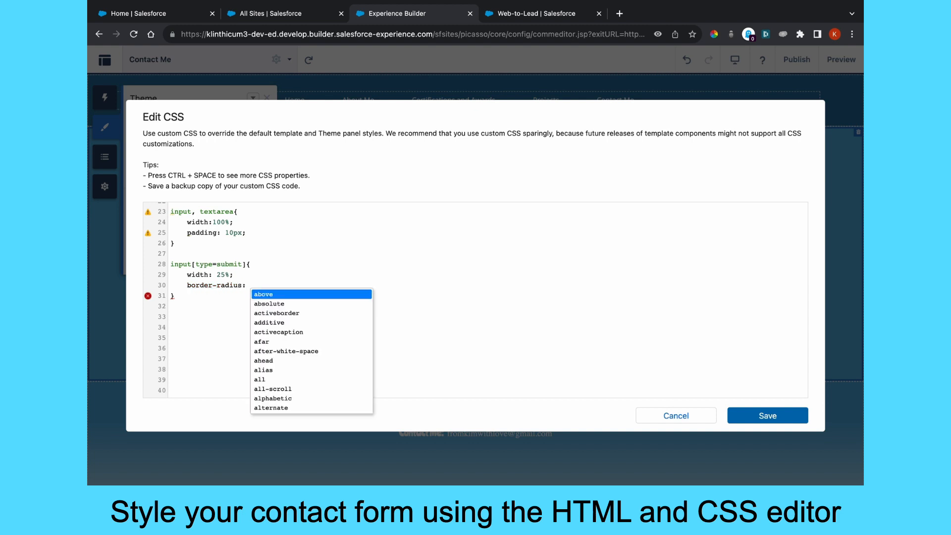
type("20px;")
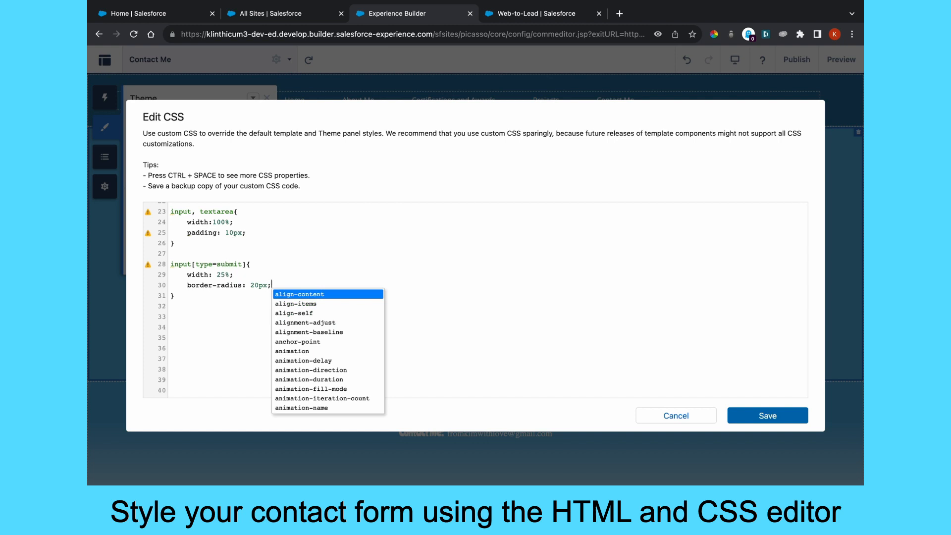
key("Return")
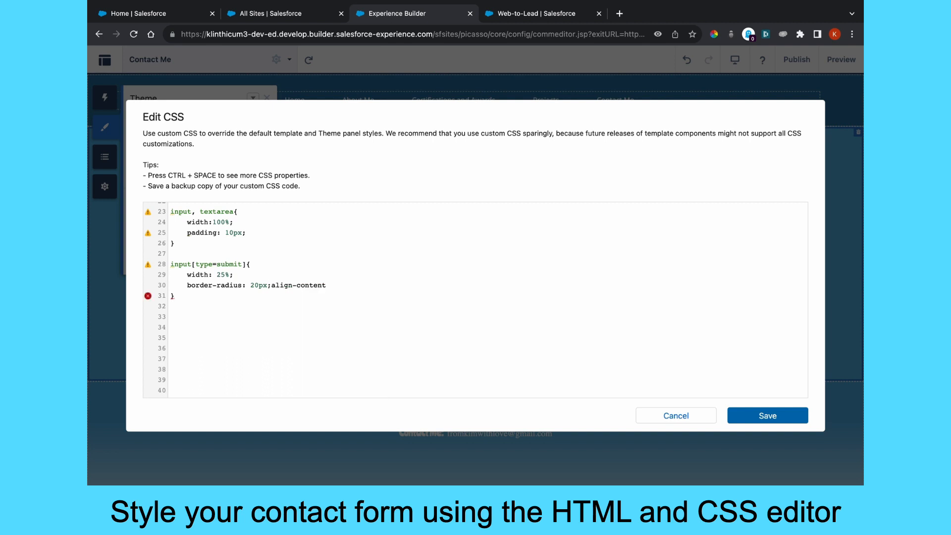
key("BackSpace")
key("BackSpace")
key("BackSpace")
key("BackSpace")
key("BackSpace")
key("BackSpace")
key("BackSpace")
key("BackSpace")
- Add background-color: darkblue; to the input[type=submit] rule, without any autocompleted property after it
type("backgr")
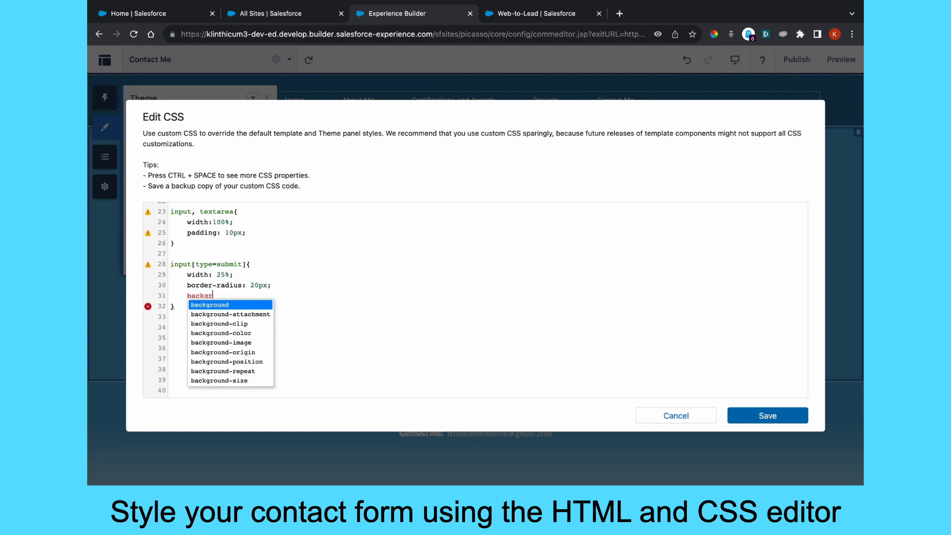
type("ound-")
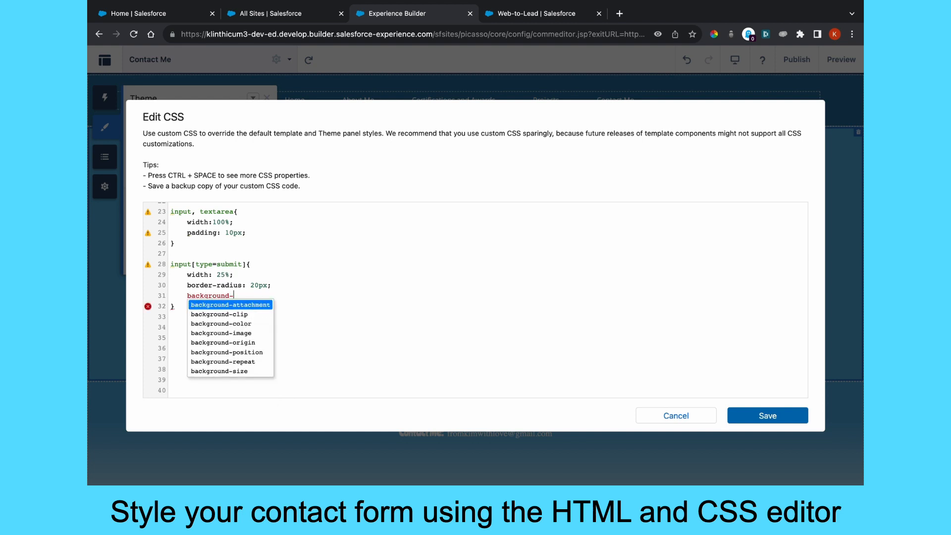
type("color: ")
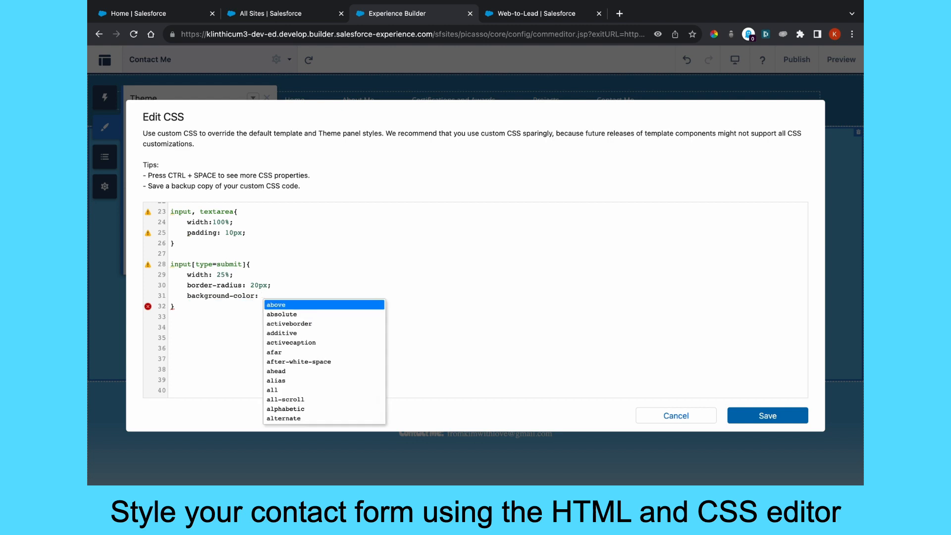
type("darkblu")
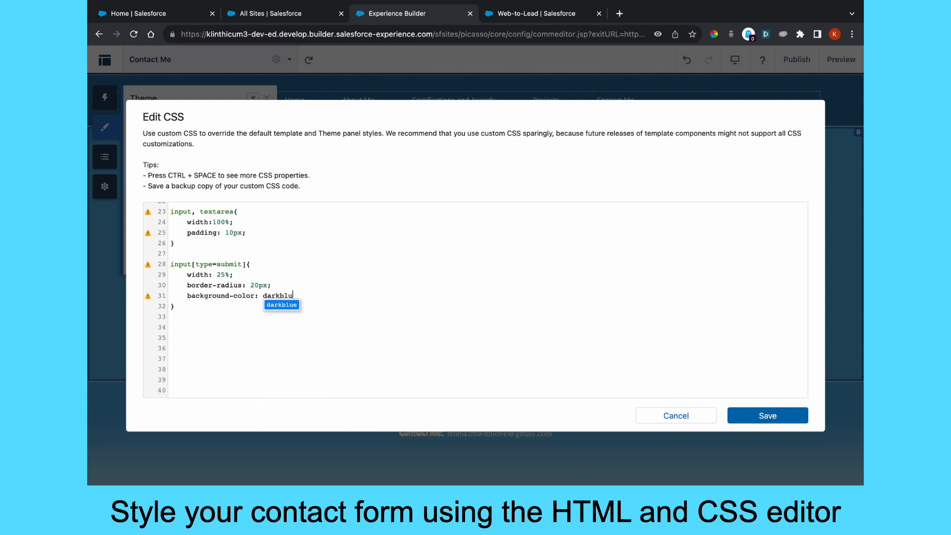
type("e;align-content")
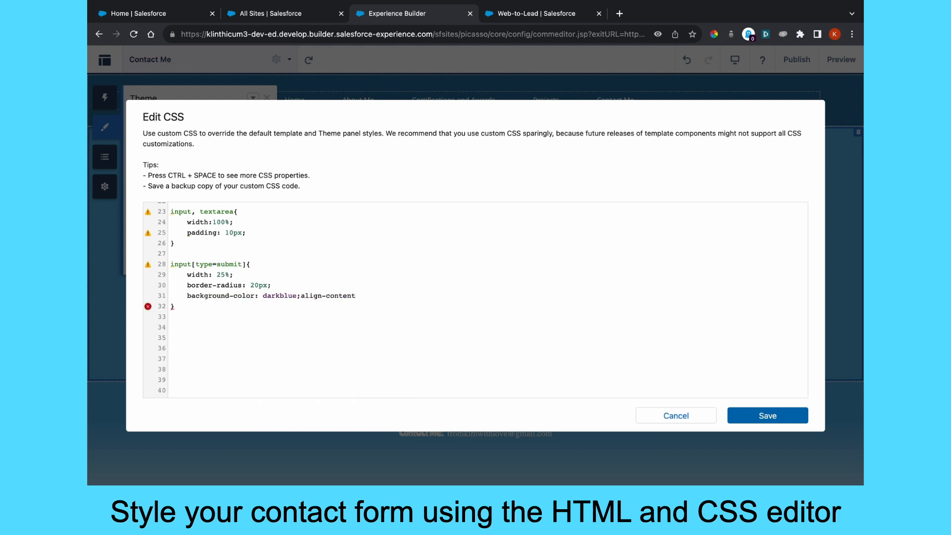
key("BackSpace")
key("BackSpace")
key("BackSpace")
key("BackSpace")
key("BackSpace")
key("BackSpace")
key("BackSpace")
key("BackSpace")
- Add color: white; to the input[type=submit] rule and save the custom CSS
type("color: ")
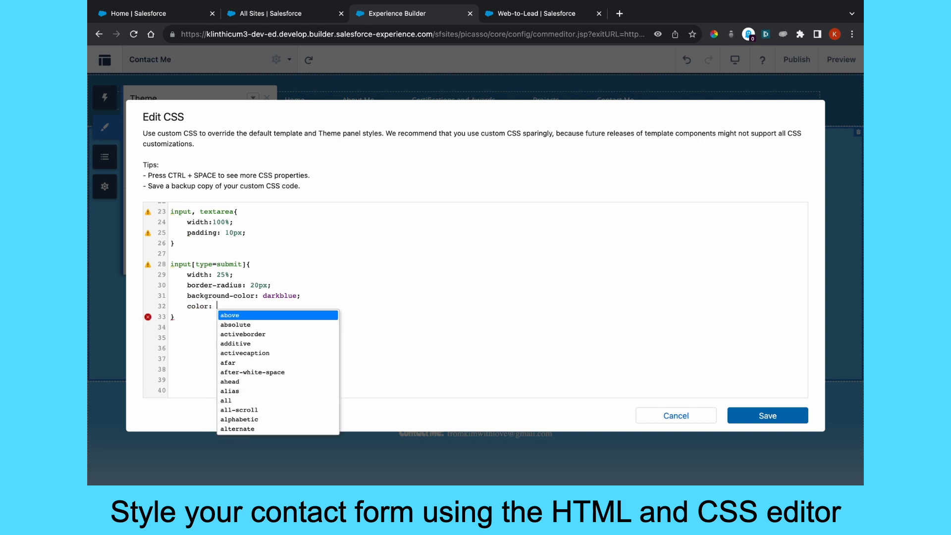
type("white")
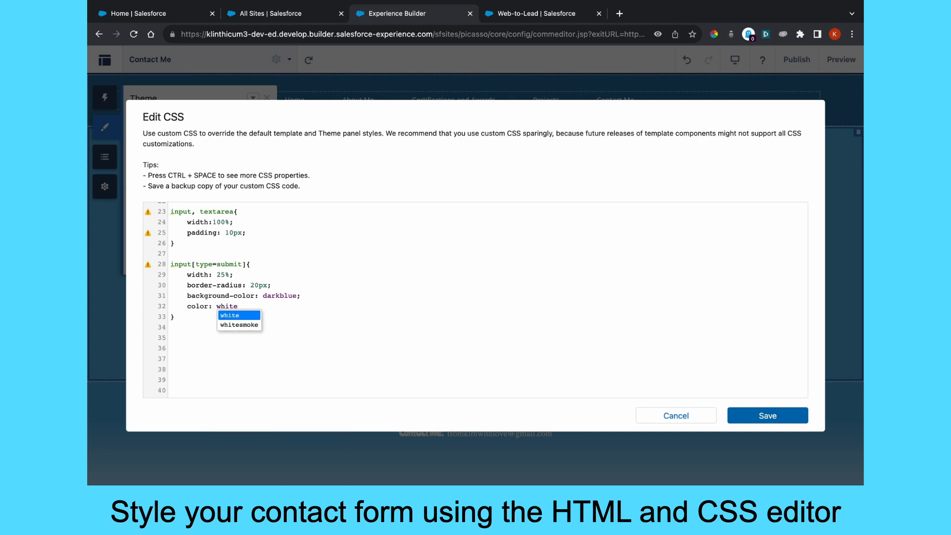
type(";")
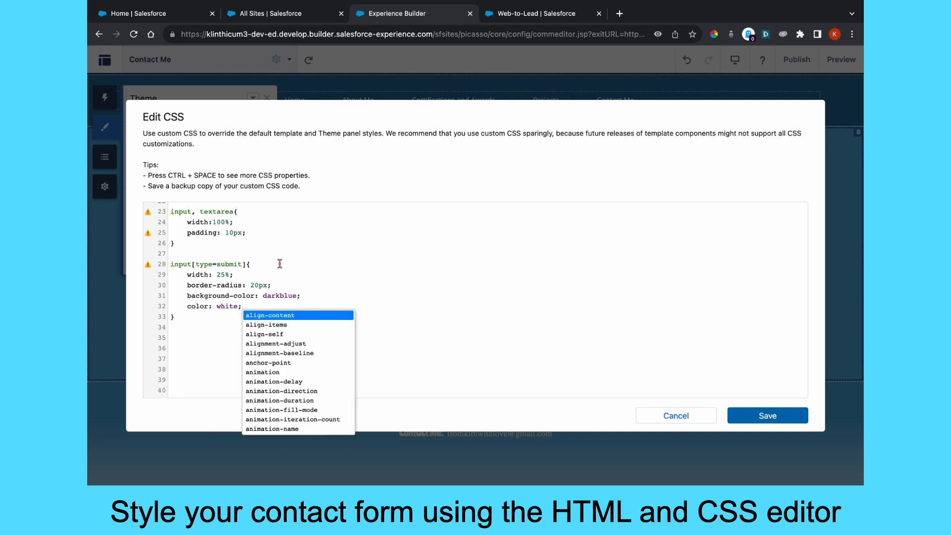
left_click(762, 417)
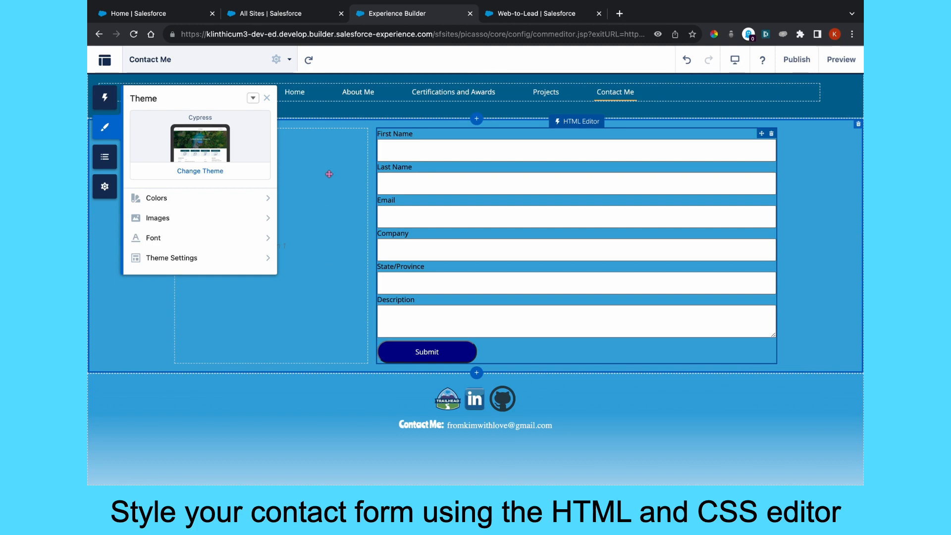
- Set the submit button rule's border-radius to 10px and its width to 100px in the custom CSS, and save it
left_click(253, 98)
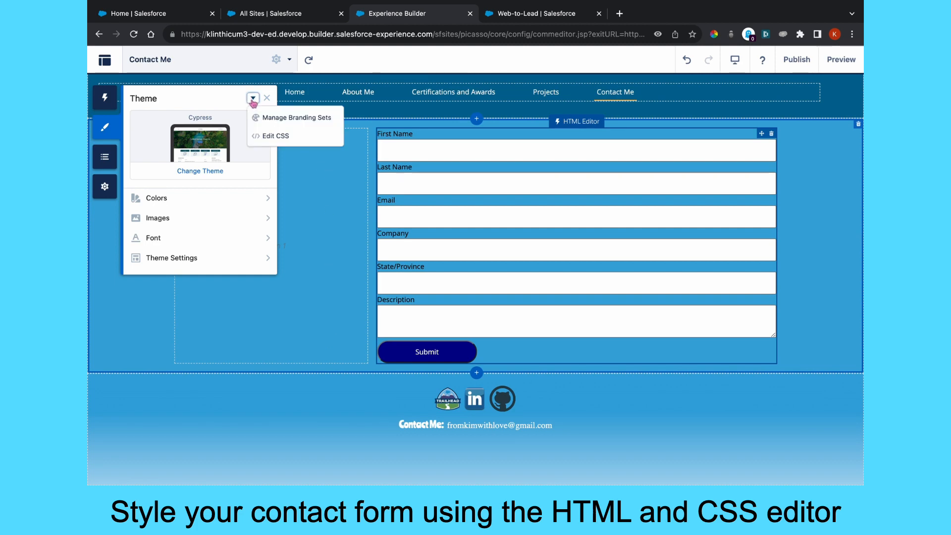
left_click(273, 135)
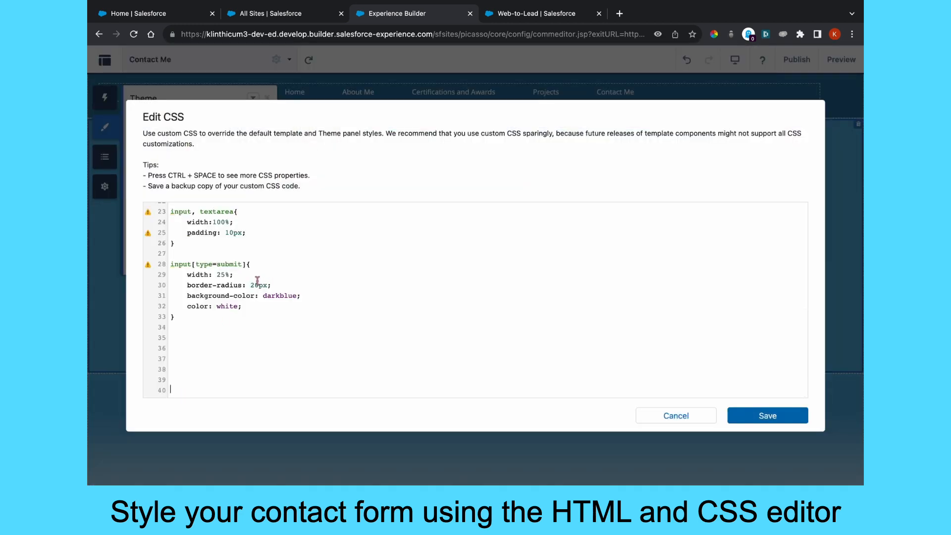
left_click(258, 284)
key("BackSpace")
key("BackSpace")
type("10")
left_click(226, 274)
key("BackSpace")
key("BackSpace")
key("BackSpace")
type("100px")
left_click(767, 416)
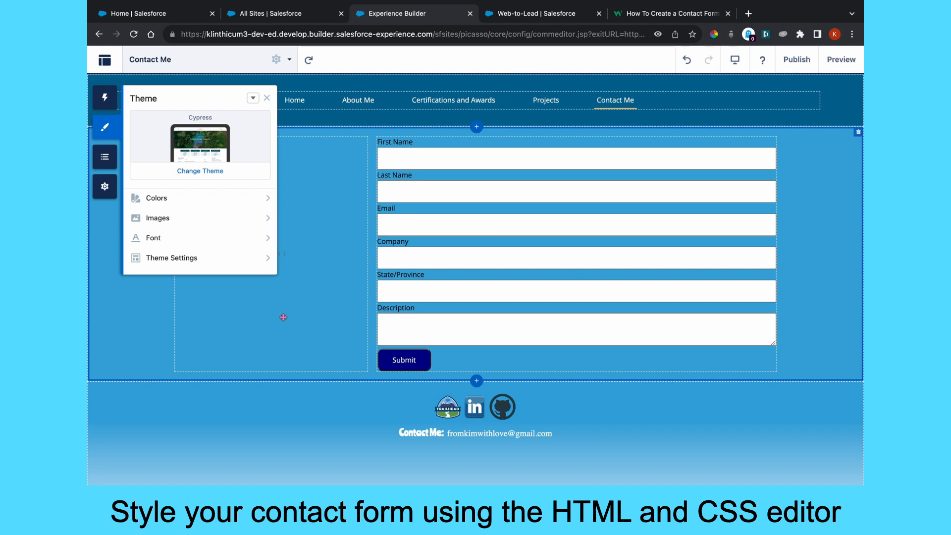
- Open the contact form's HTML markup and add an empty placeholder="" attribute to the first_name input
left_click(558, 245)
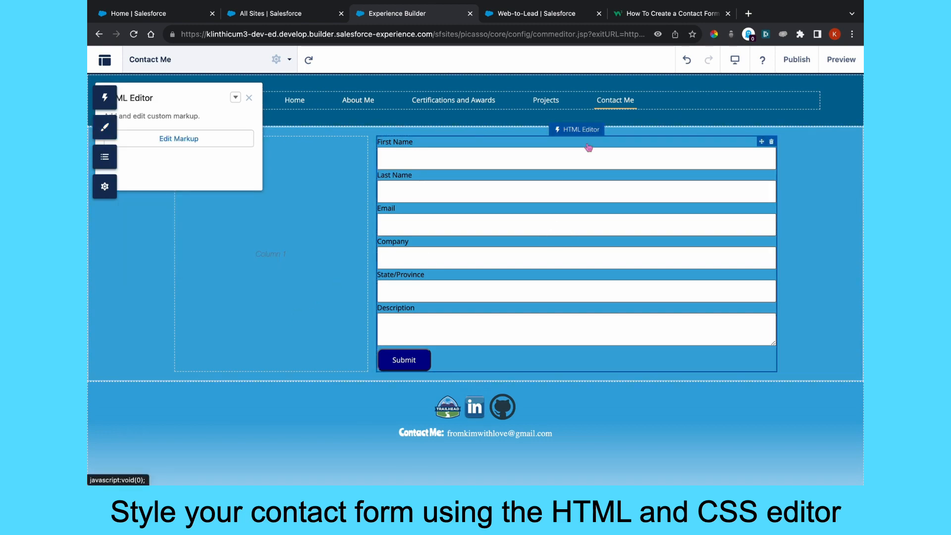
double_click(576, 129)
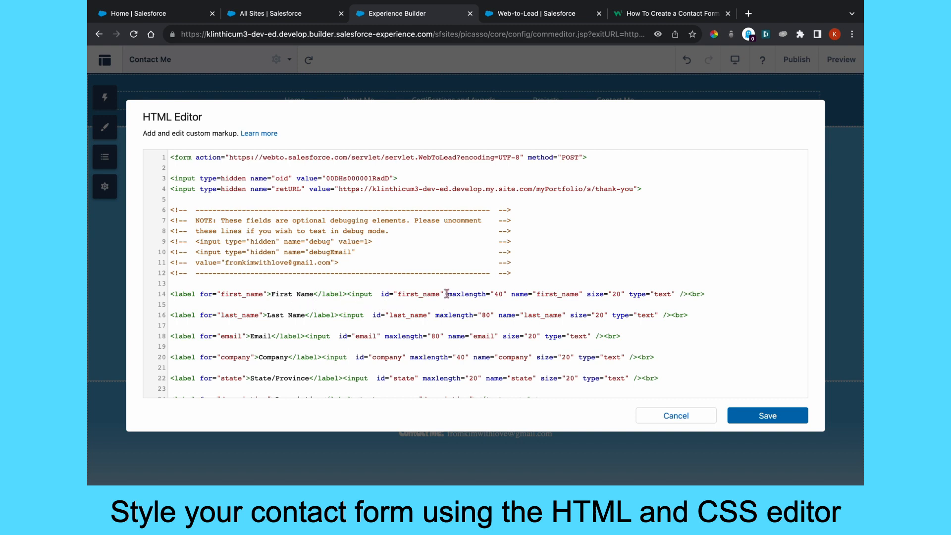
left_click(379, 297)
type("placeho")
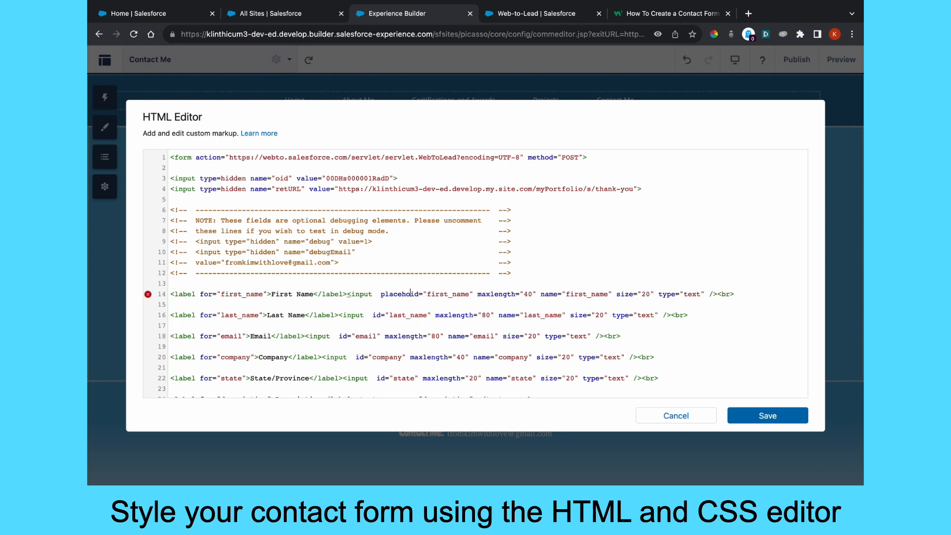
type("lder")
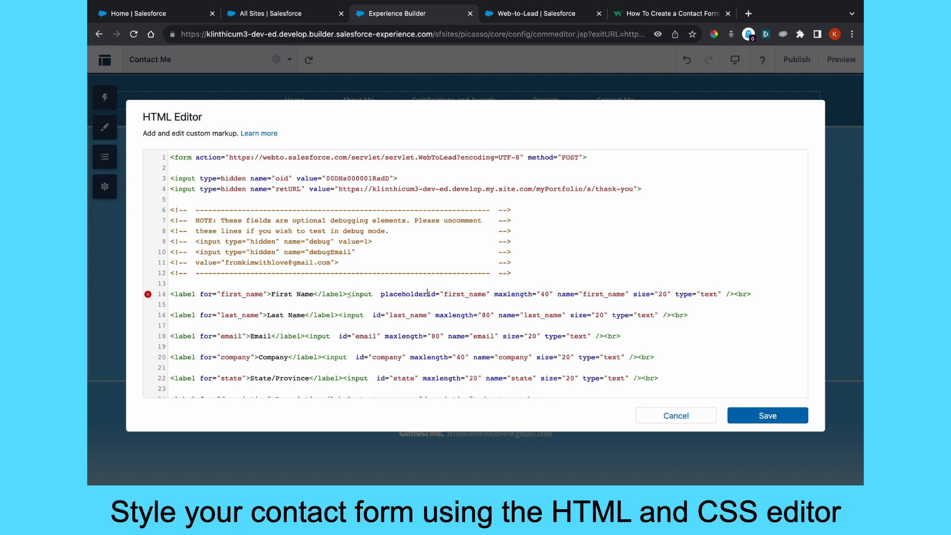
type("='")
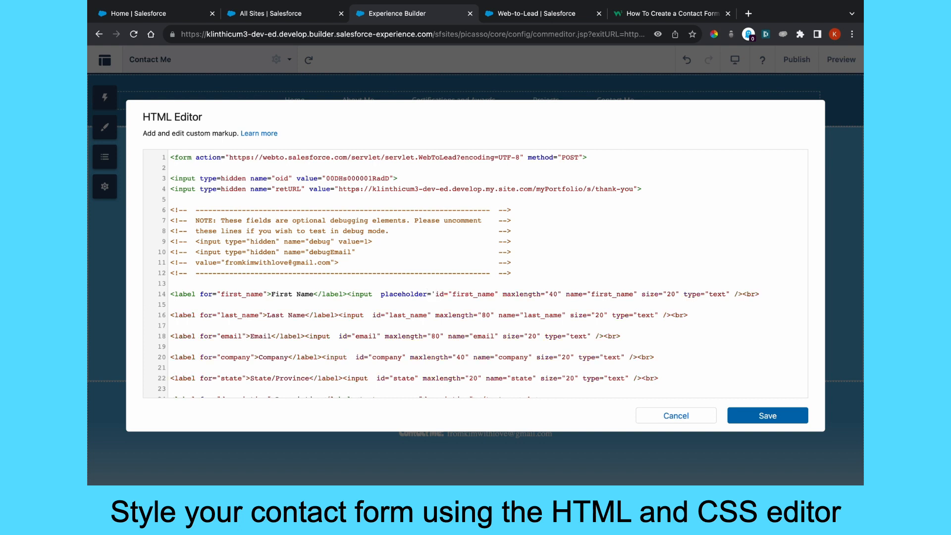
type("\"")
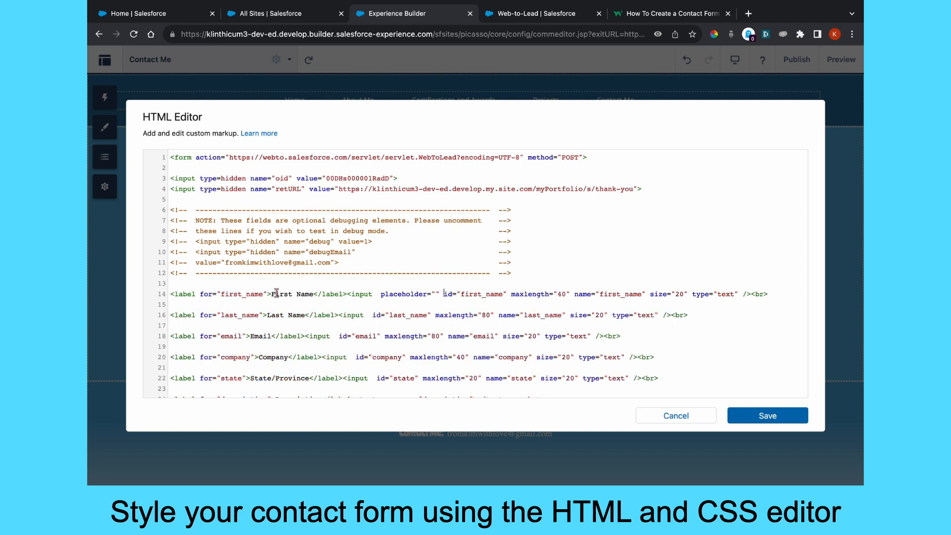
- Move the First Name label text into the first_name input's placeholder value and save the markup
left_click_drag(272, 294, 313, 294)
key("super+c")
key("BackSpace")
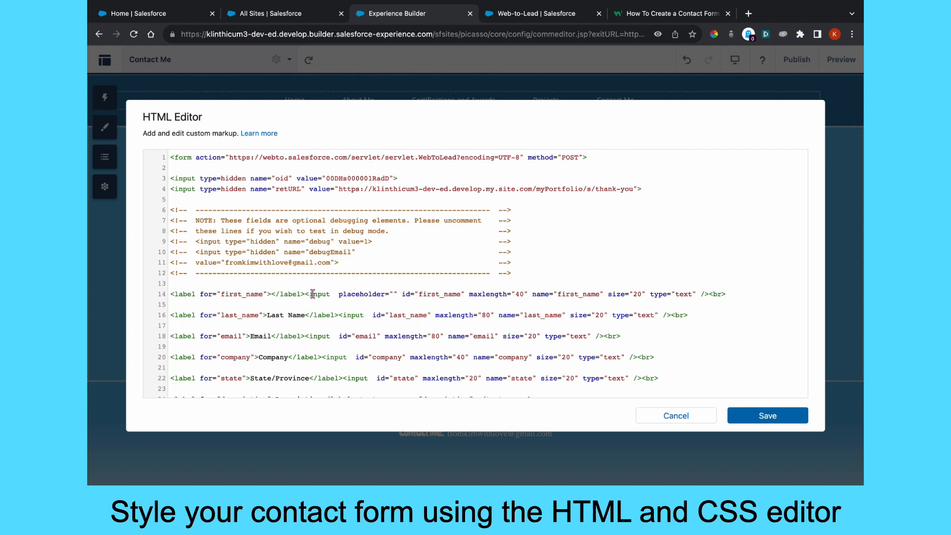
left_click(394, 294)
key("super+v")
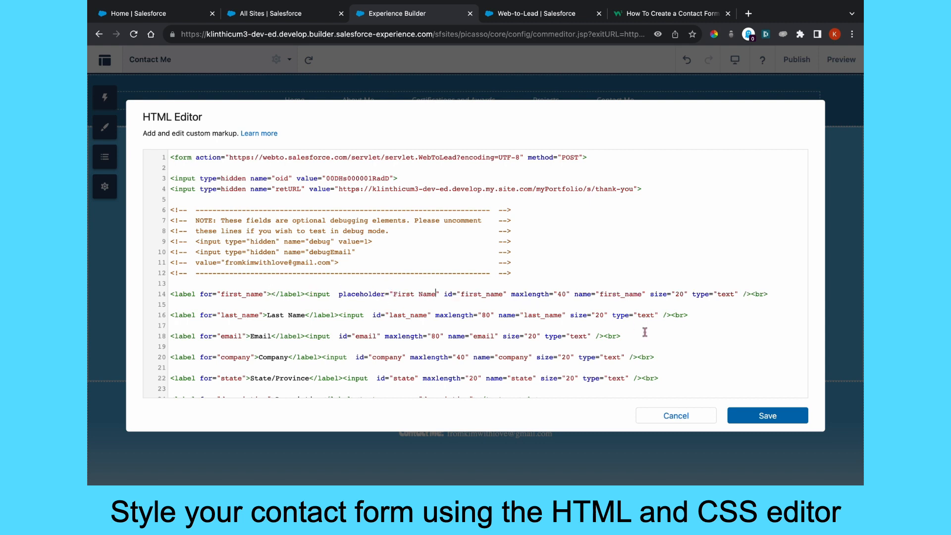
left_click(768, 418)
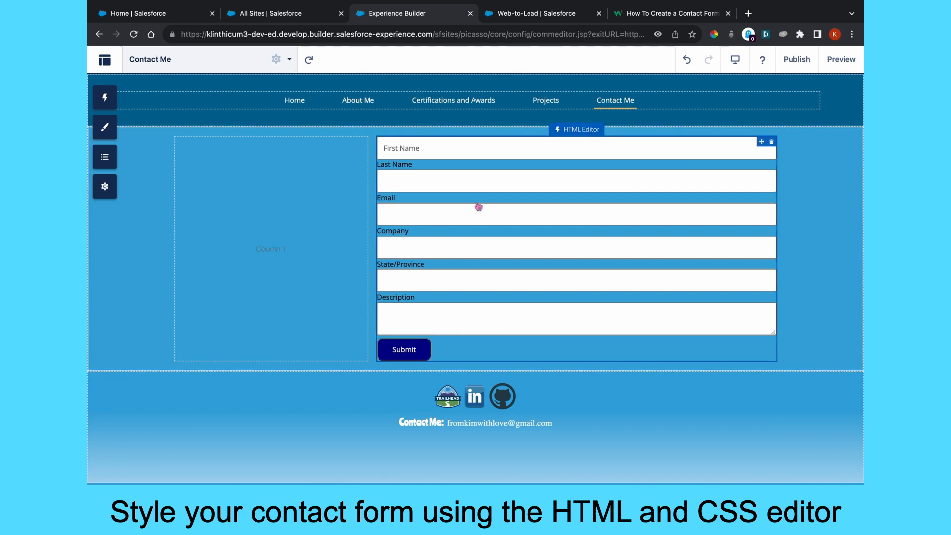
- Reopen the form markup, remove the Last Name label text, and add placeholder="Last Name" to the last_name input
left_click(523, 197)
left_click(204, 138)
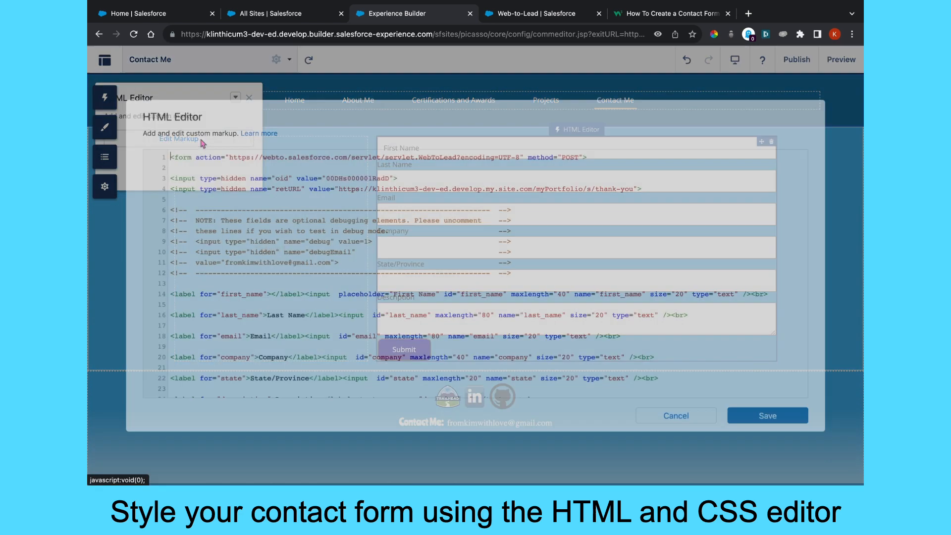
left_click(268, 315)
left_click_drag(268, 315, 305, 312)
key("BackSpace")
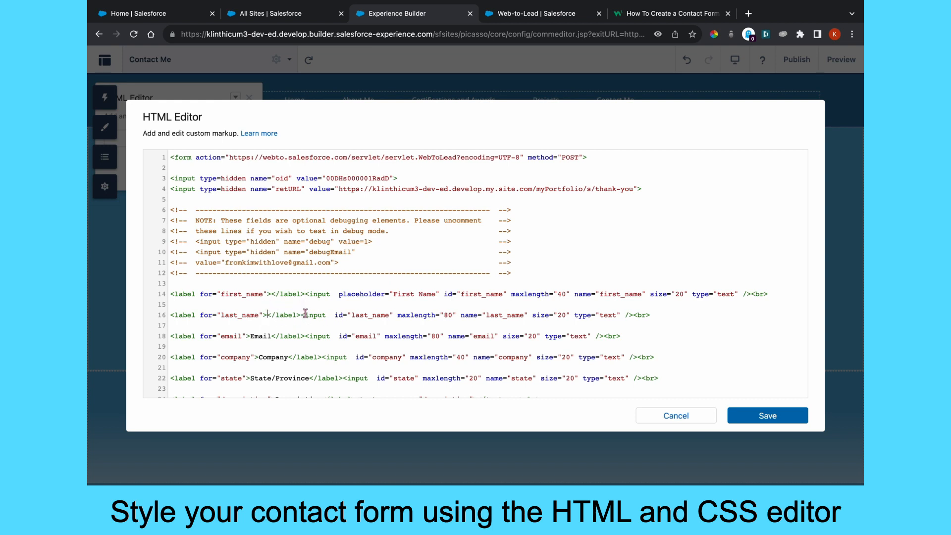
left_click(332, 316)
type("placehold")
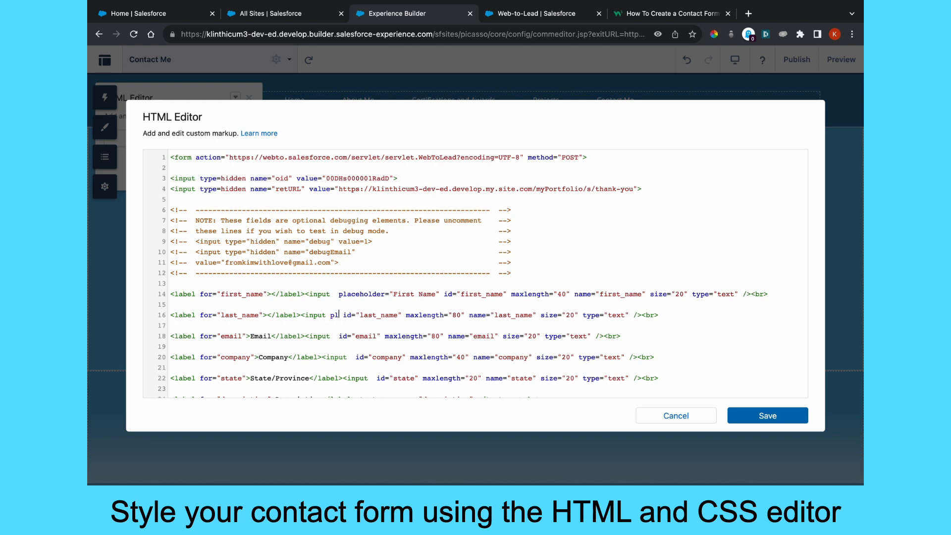
type("er=")
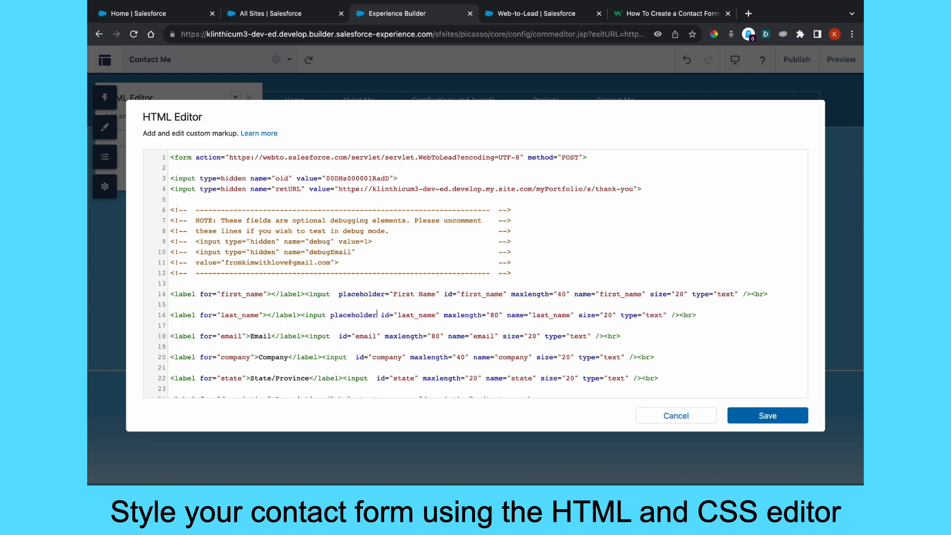
type("\"")
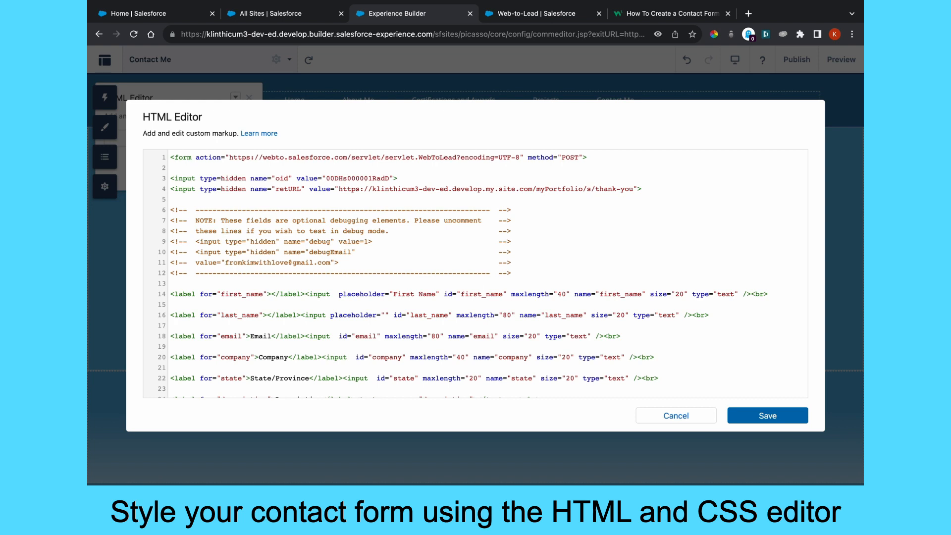
type("Last Name")
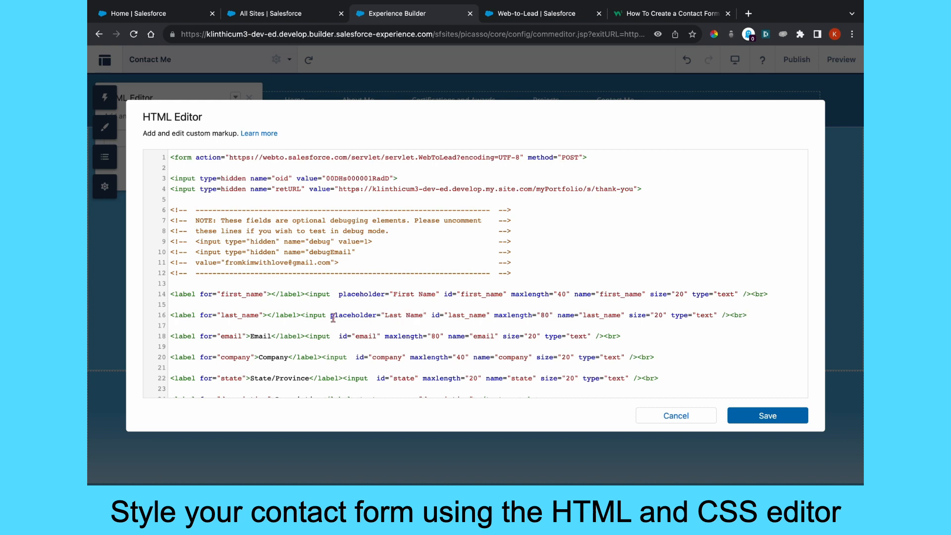
- Remove the Email label text and add placeholder="Email" to the email input
left_click_drag(249, 336, 271, 337)
key("BackSpace")
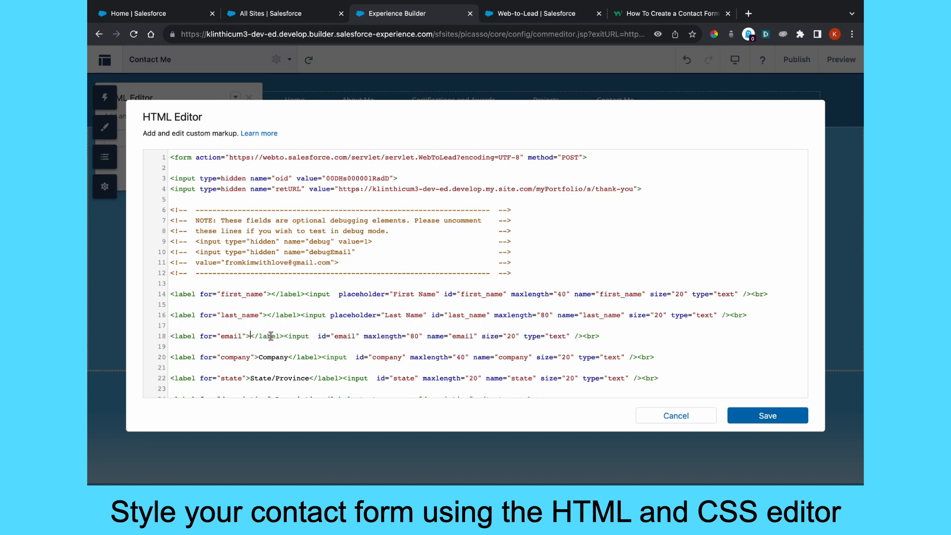
left_click(313, 336)
type("place")
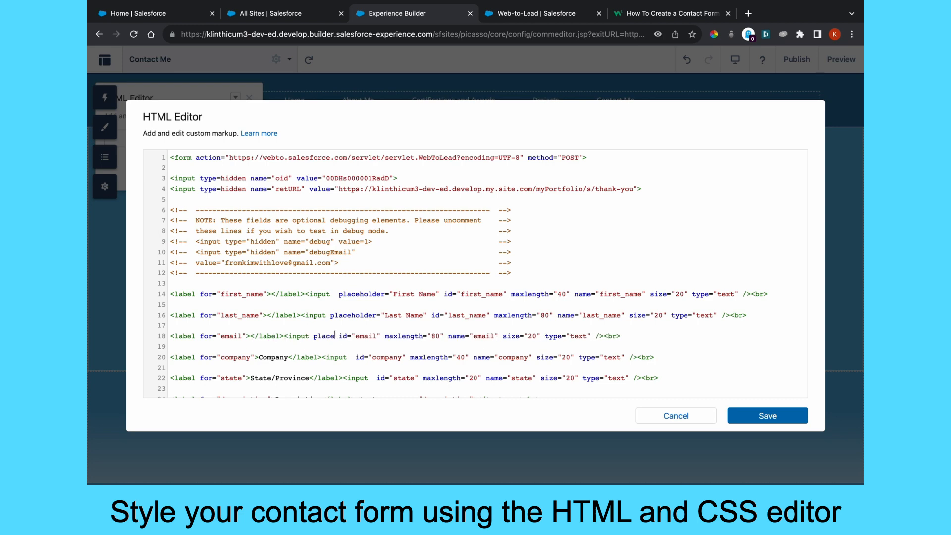
type("holder")
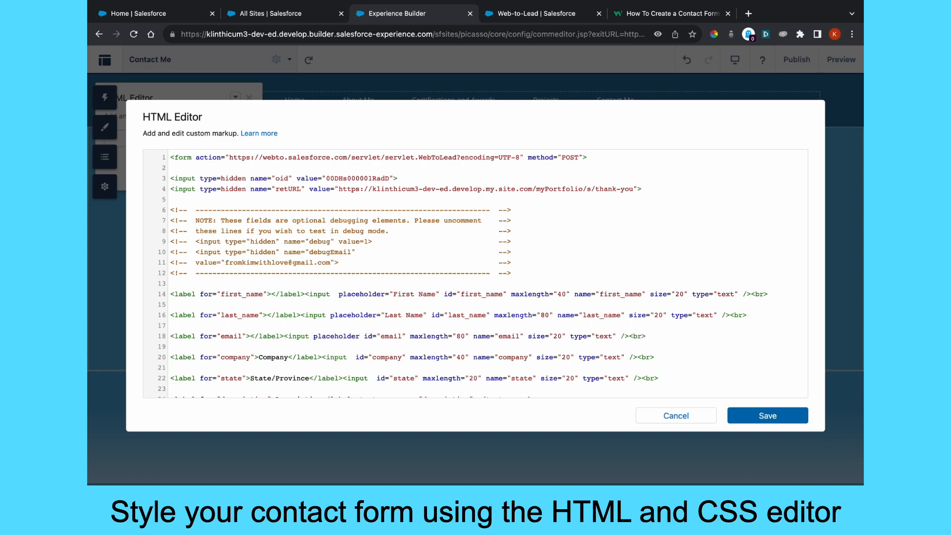
type("=\"Email")
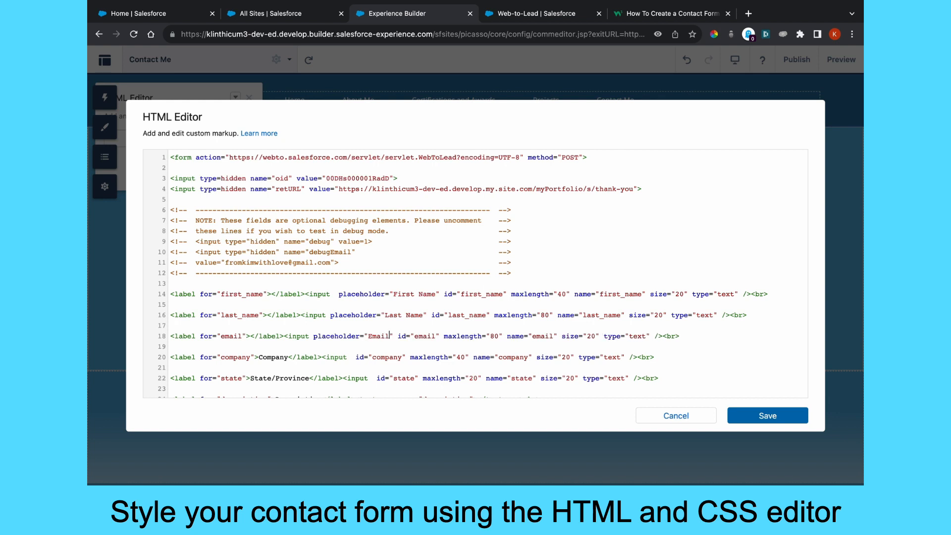
- Remove the Company label text and add placeholder="Company" to the company input
left_click_drag(260, 357, 289, 357)
key("BackSpace")
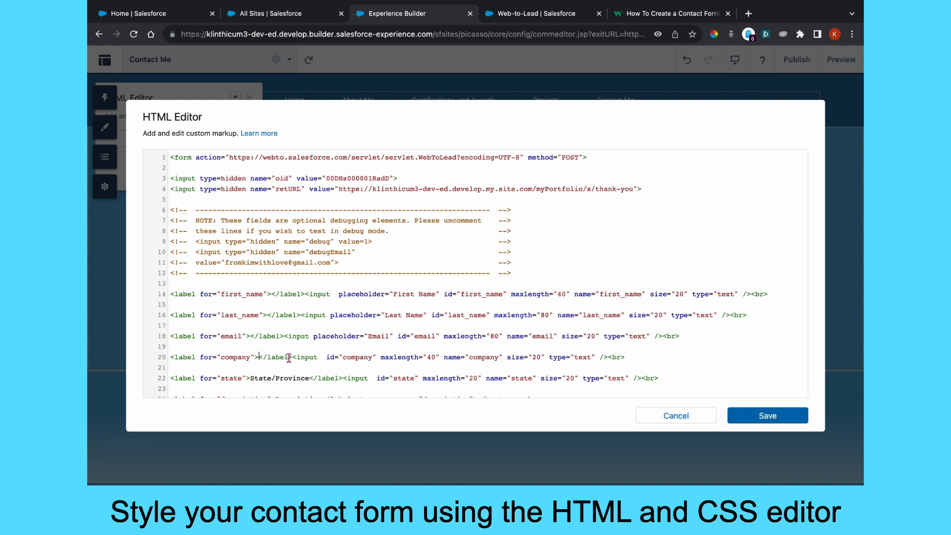
left_click(321, 357)
type("pl")
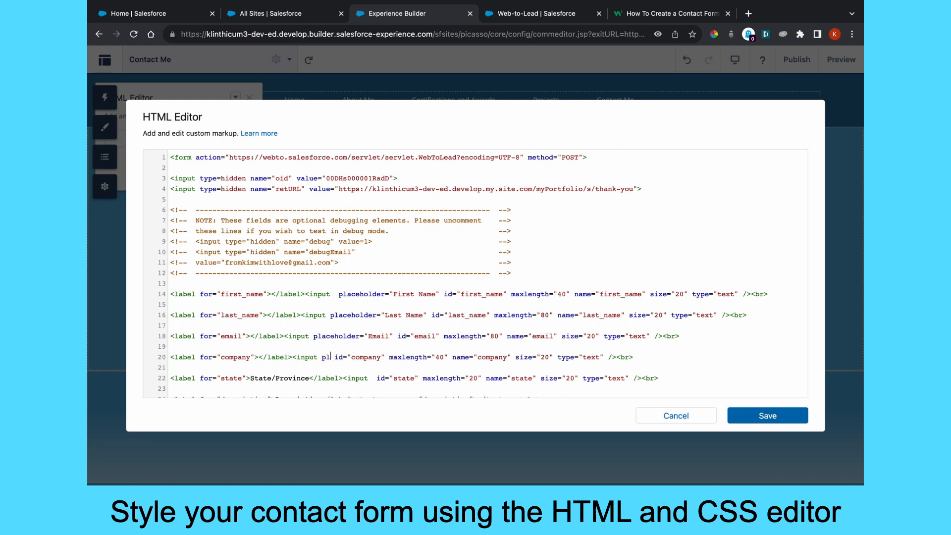
type("aceholder=")
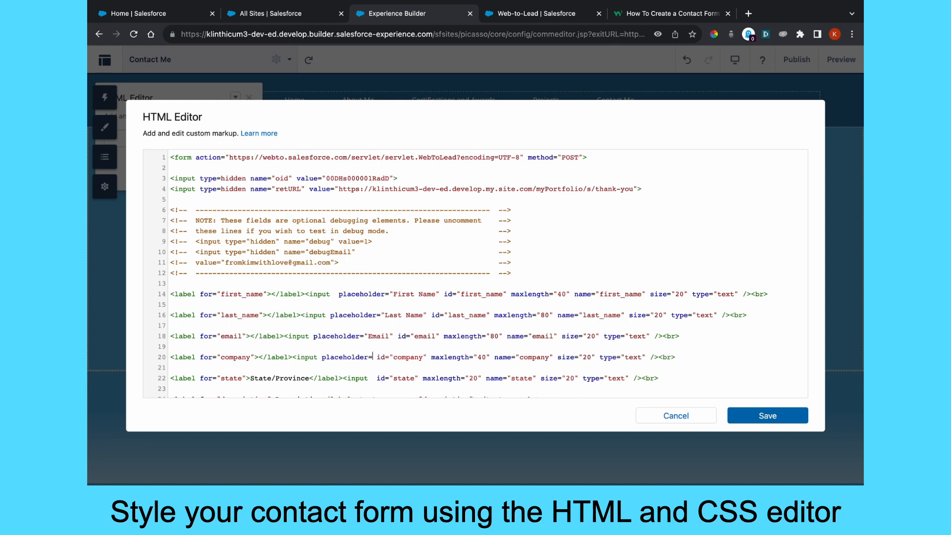
type("\"Company")
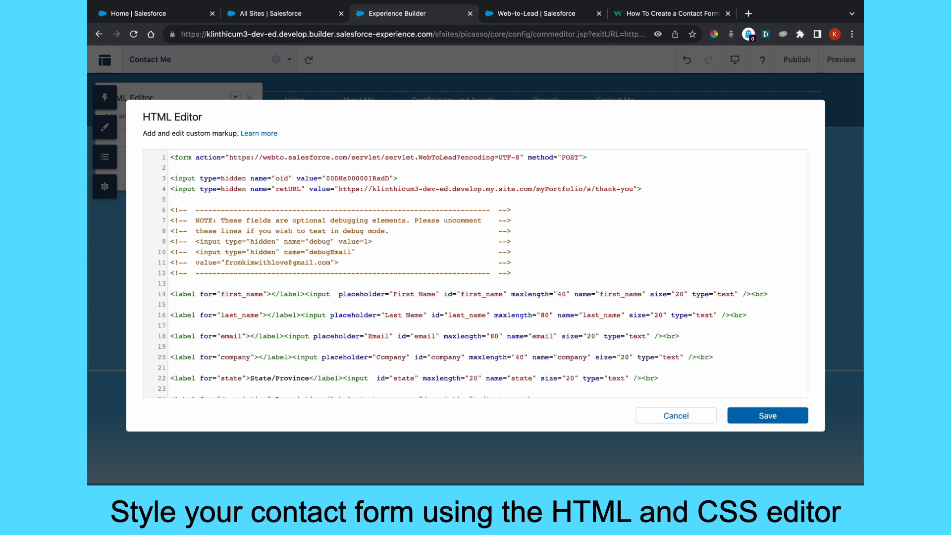
- Remove the State/Province label text and add placeholder="State" to the state input
scroll(262, 376, "down", 3)
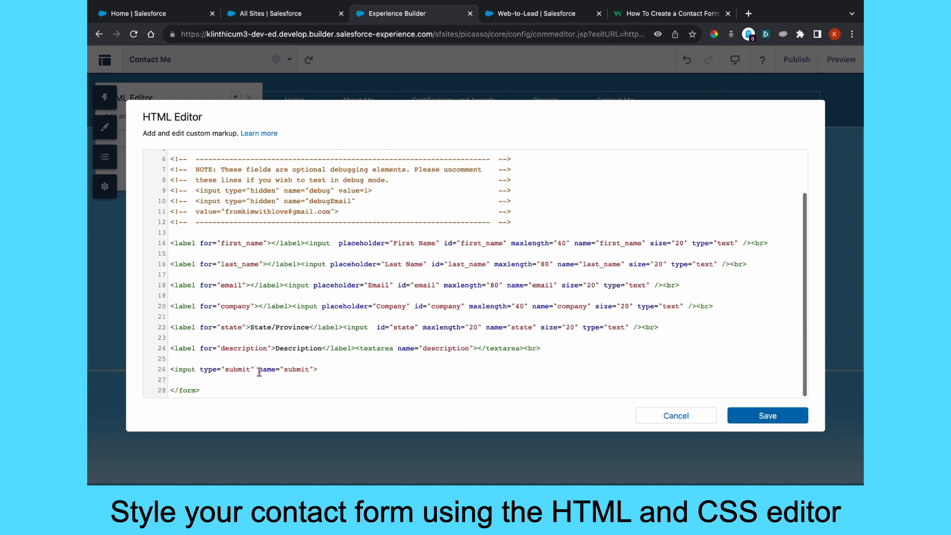
left_click(251, 326)
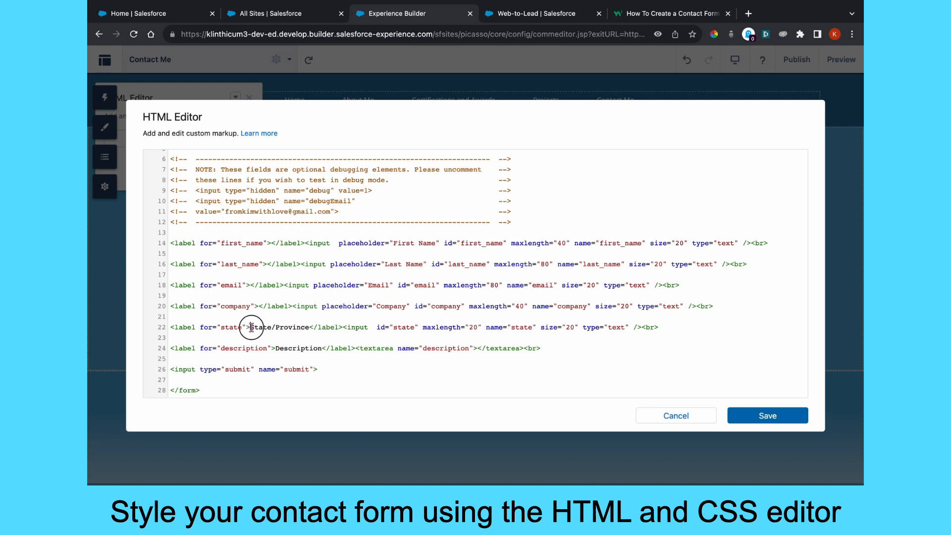
left_click_drag(251, 327, 308, 324)
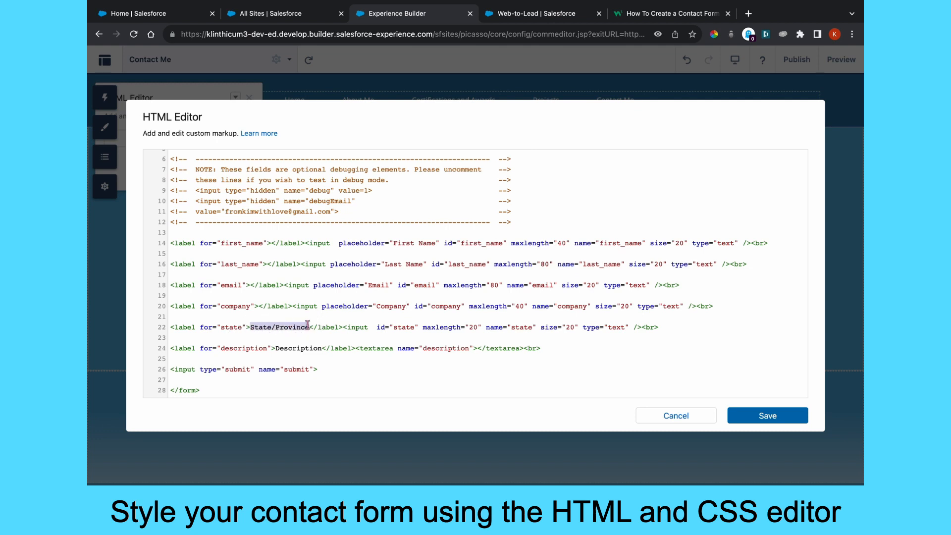
key("BackSpace")
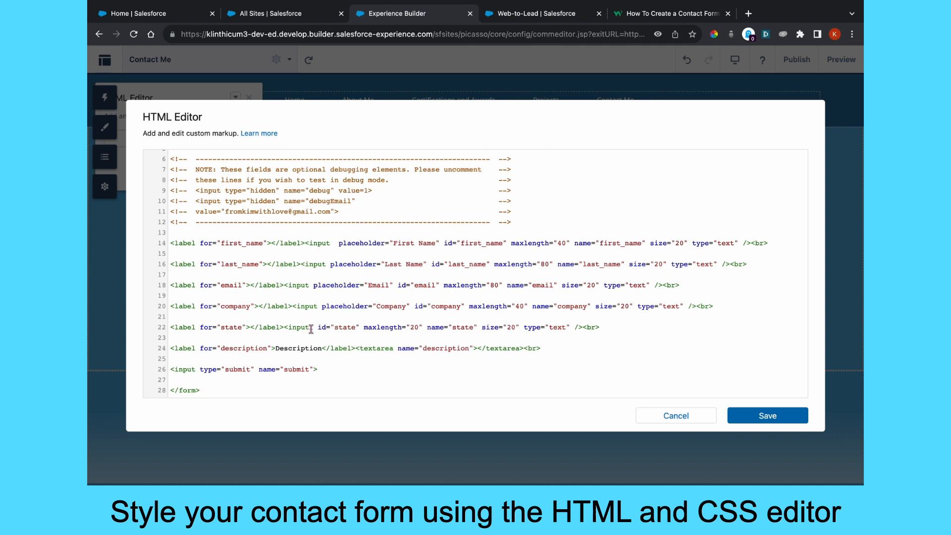
left_click(314, 327)
type("placeholder")
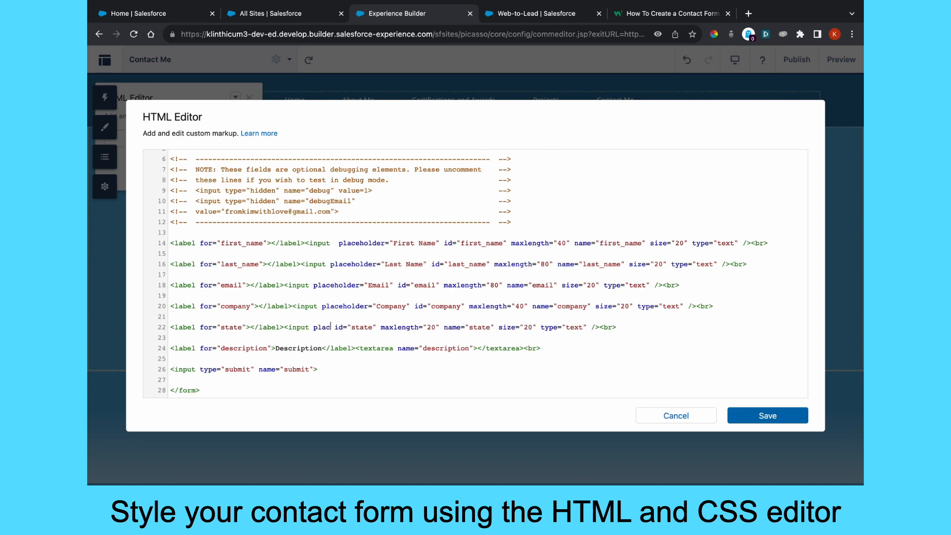
type("=")
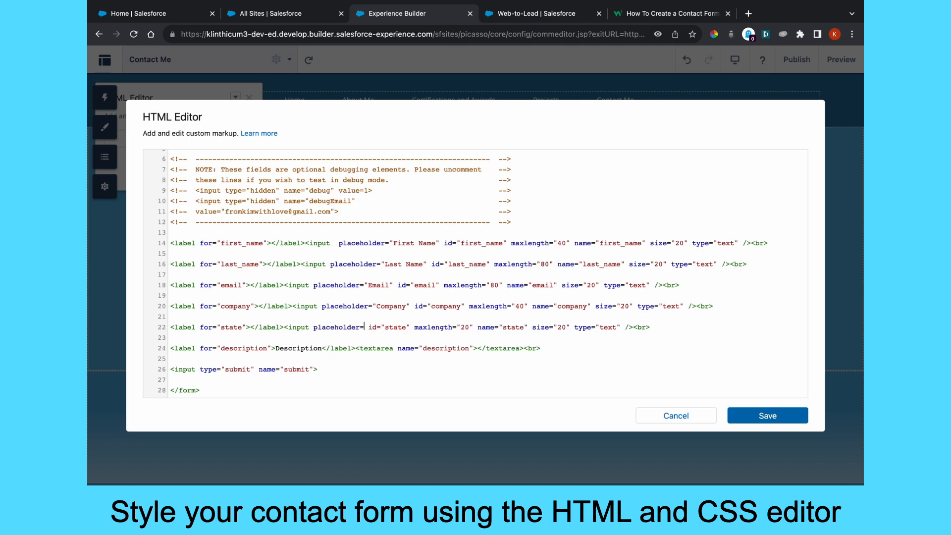
type("\"stat")
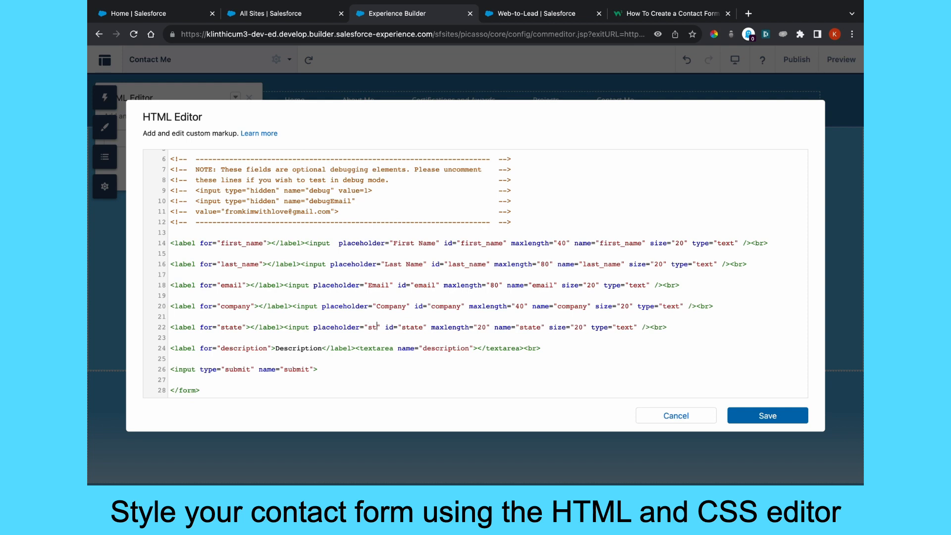
type("tate")
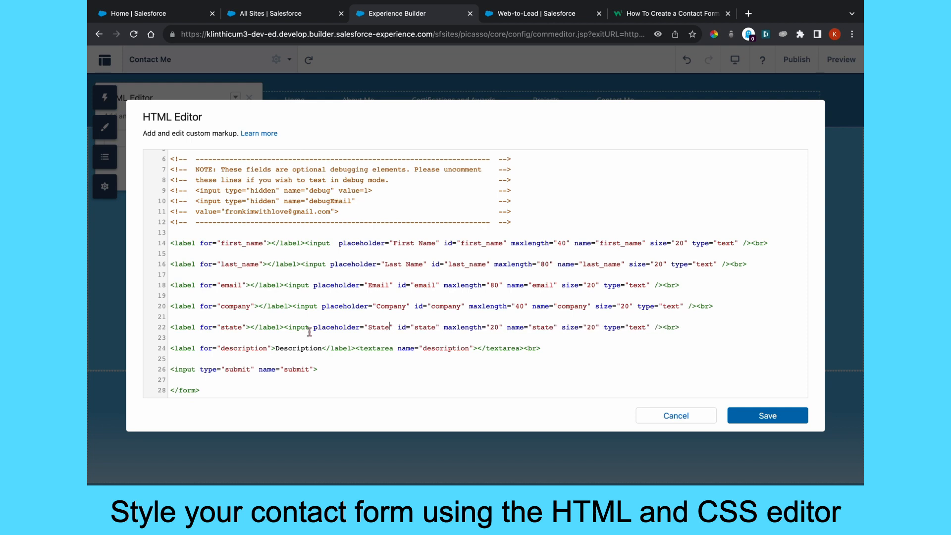
- Remove the Description label text, add placeholder="Comment or Question" to the description textarea, and save the form markup
left_click(223, 349)
left_click_drag(276, 349, 321, 347)
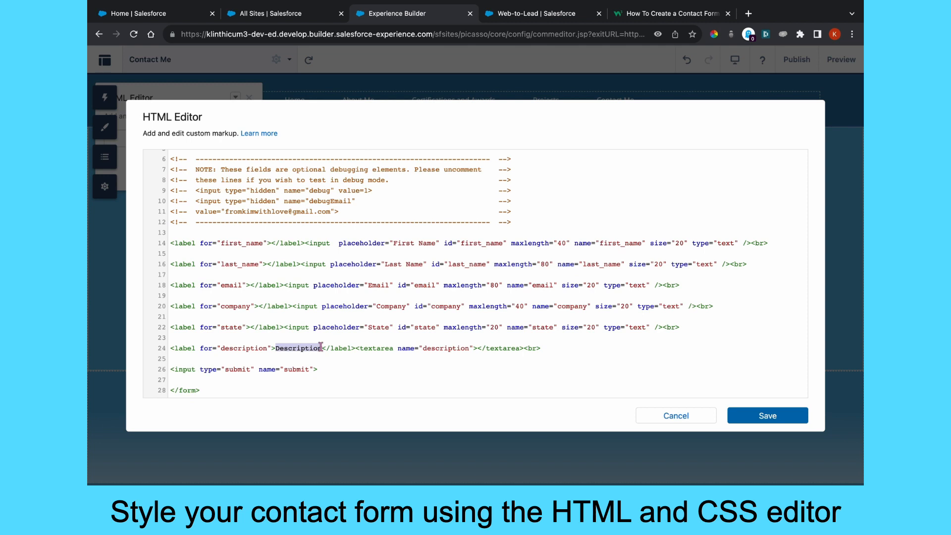
key("BackSpace")
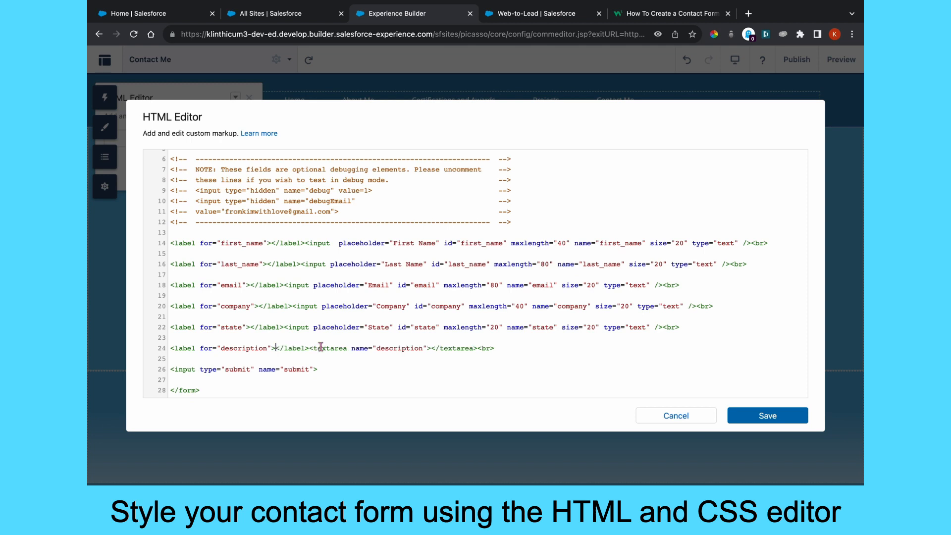
left_click(351, 347)
type("place ")
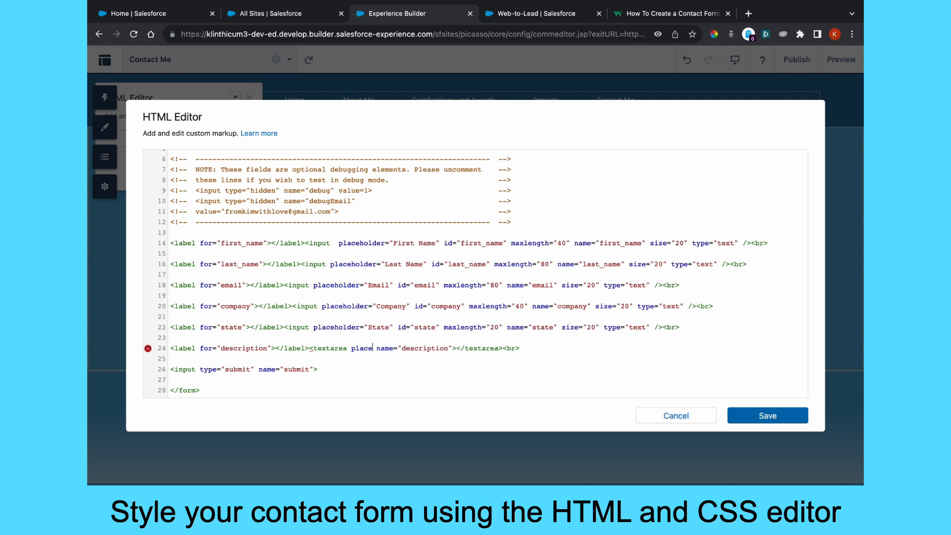
type("holder=")
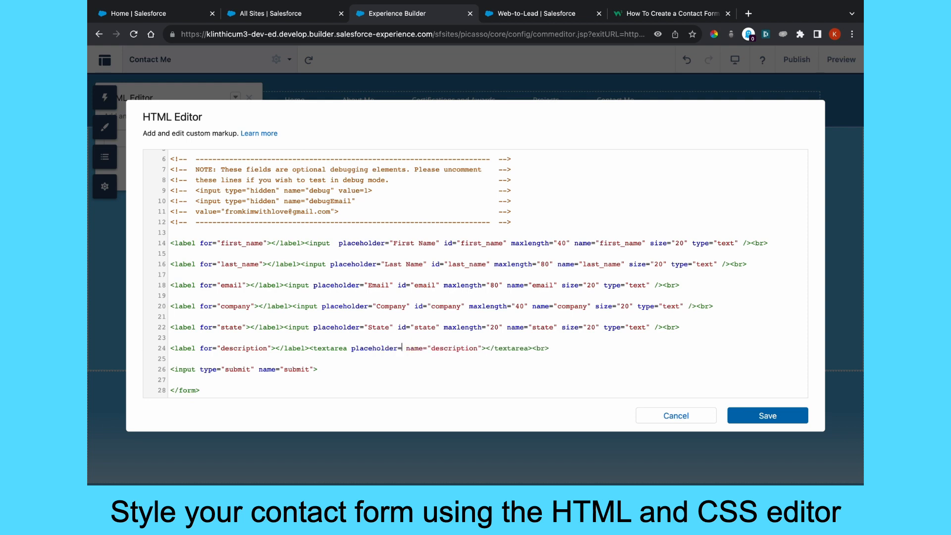
type("\"")
type("Comment ")
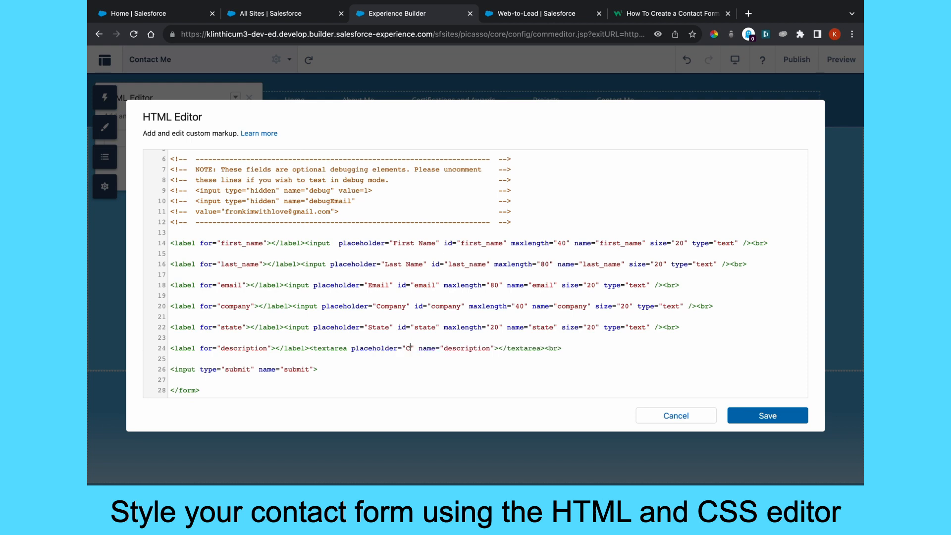
type("or Q")
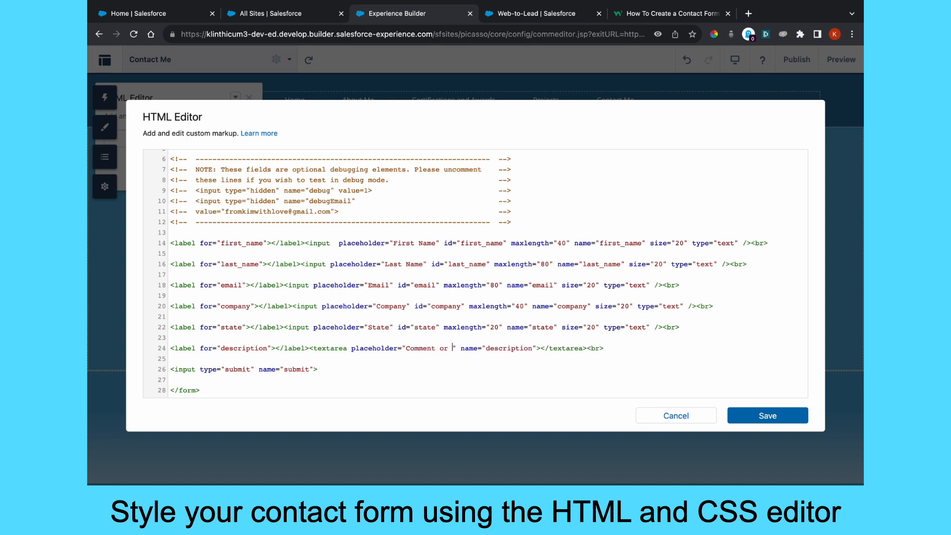
type("uestion")
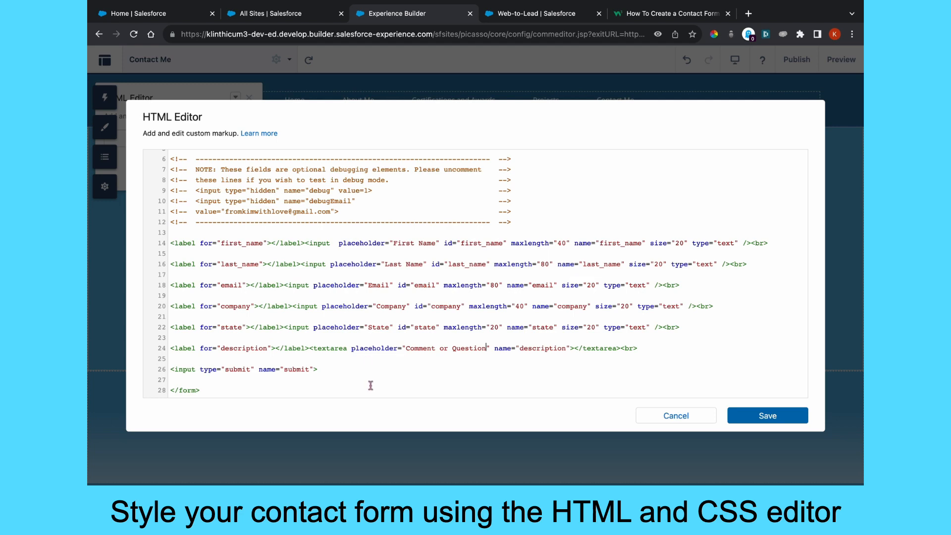
left_click(767, 415)
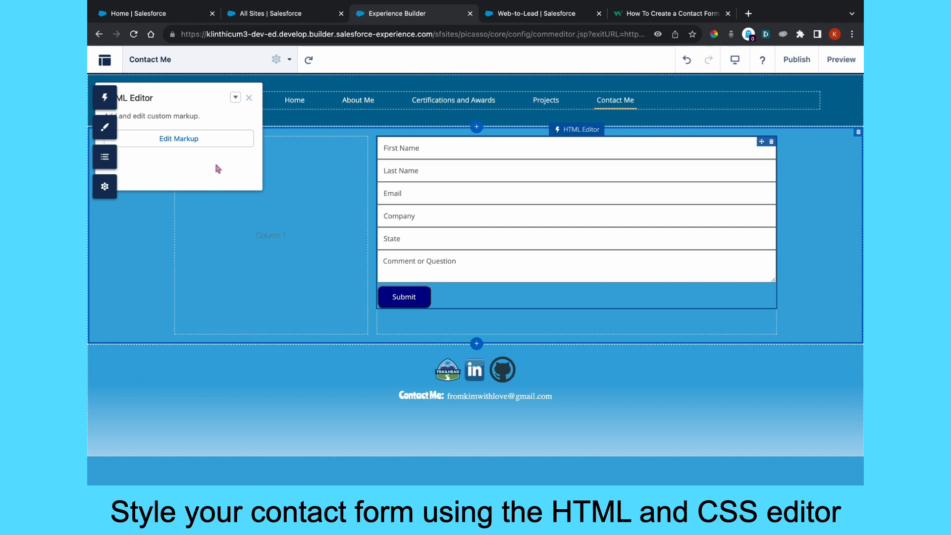
- Add margin: 5px; to the input, textarea rule in the theme's custom CSS and save it
left_click(236, 98)
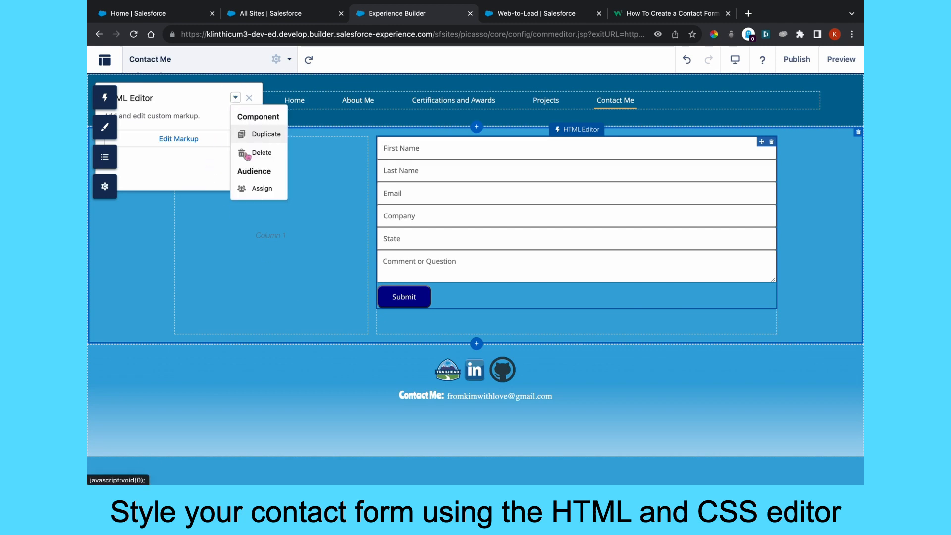
left_click(194, 102)
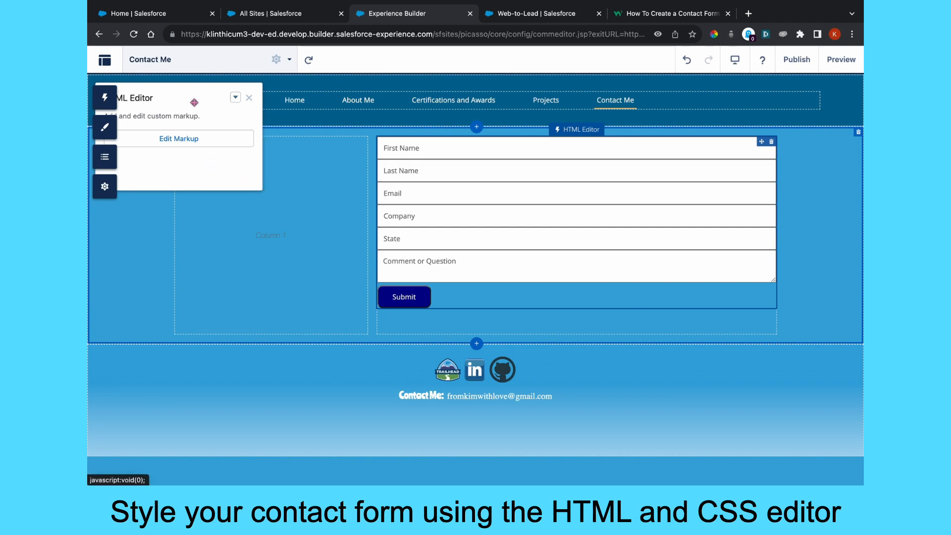
left_click(104, 127)
left_click(252, 98)
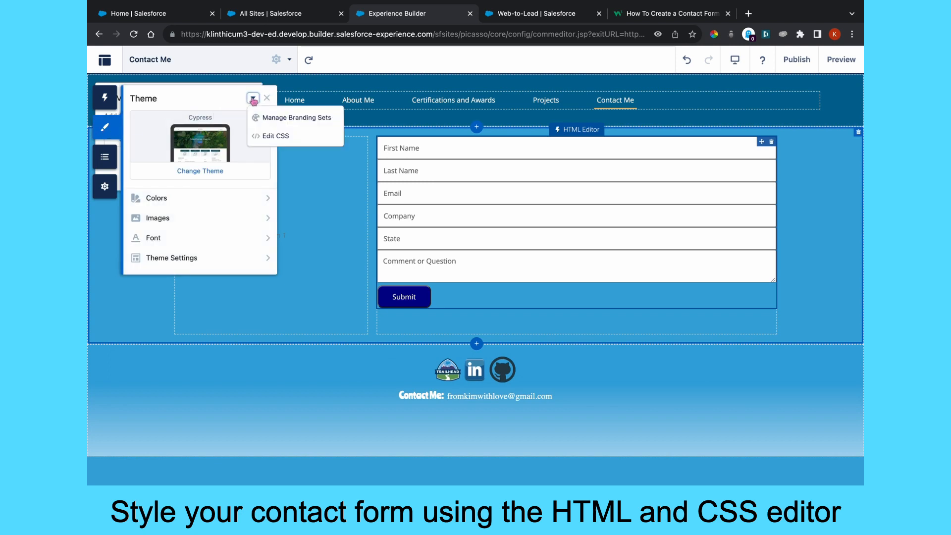
left_click(270, 135)
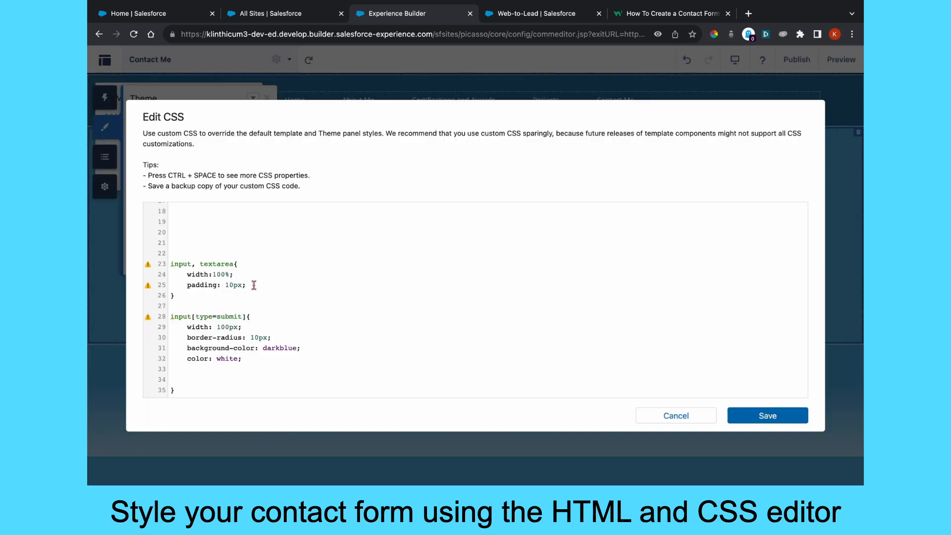
left_click(253, 285)
key("Return")
type("mar")
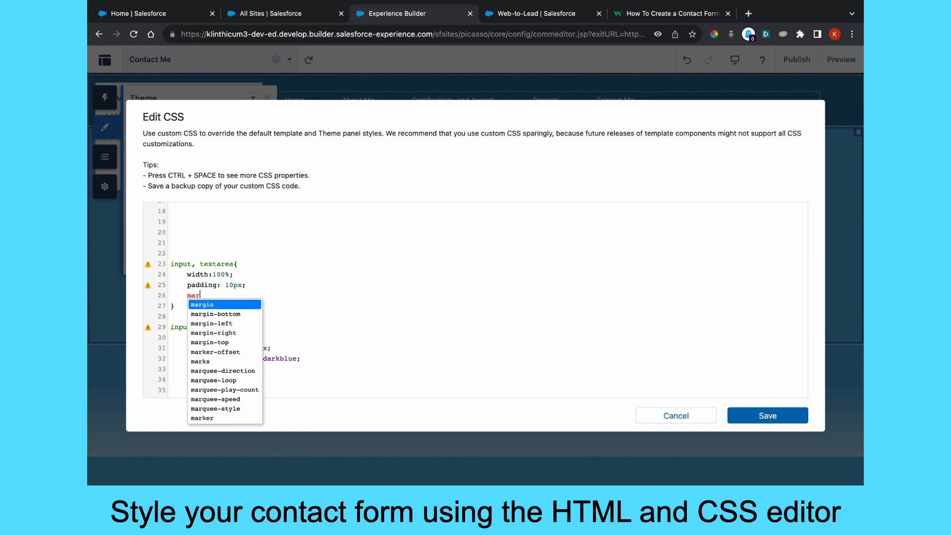
type("gin")
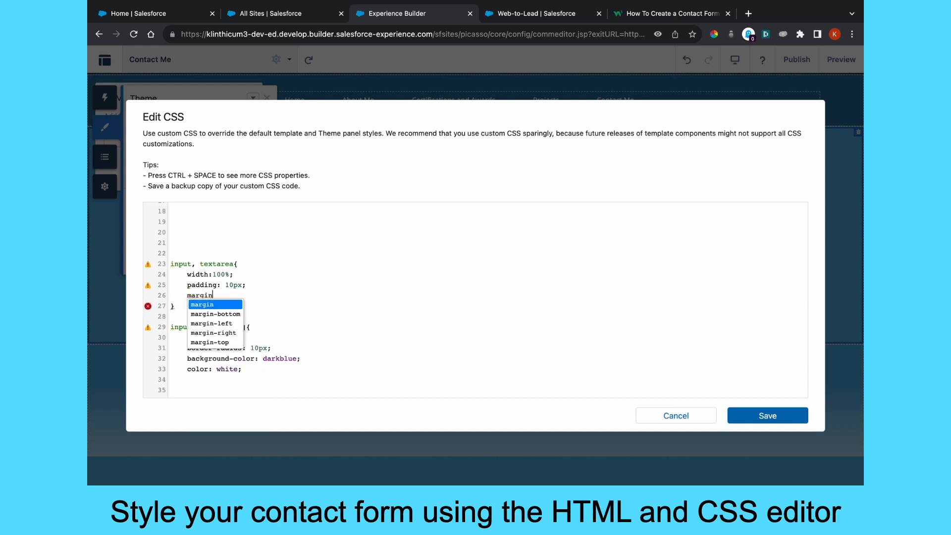
type(": ")
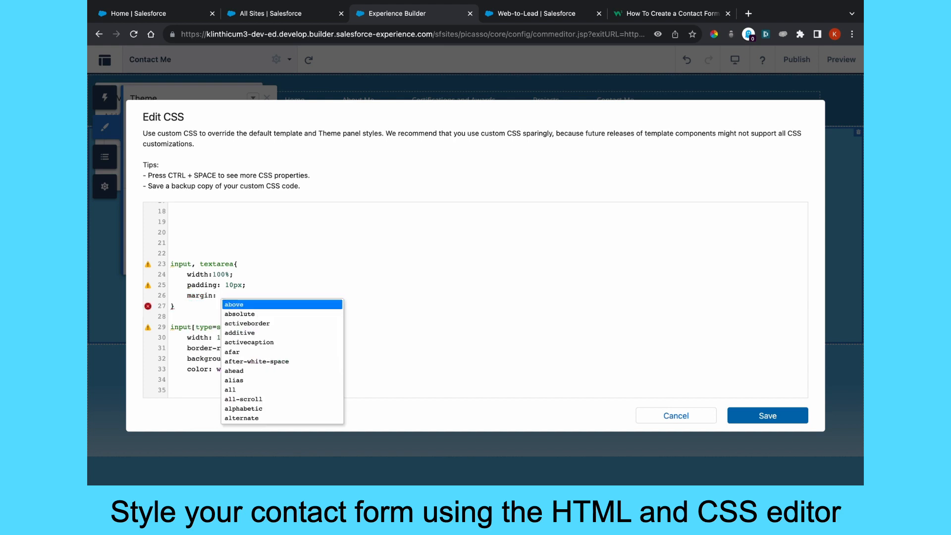
type("5px;")
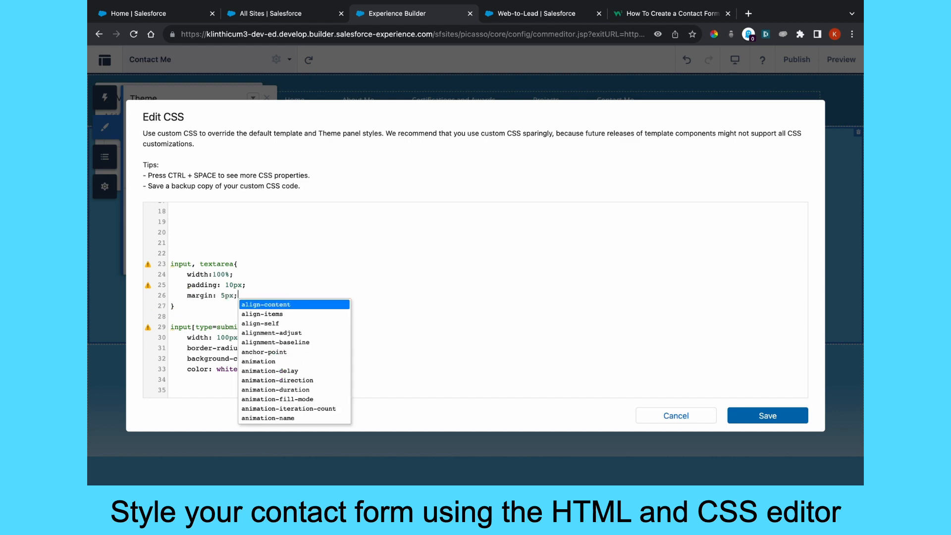
left_click(766, 416)
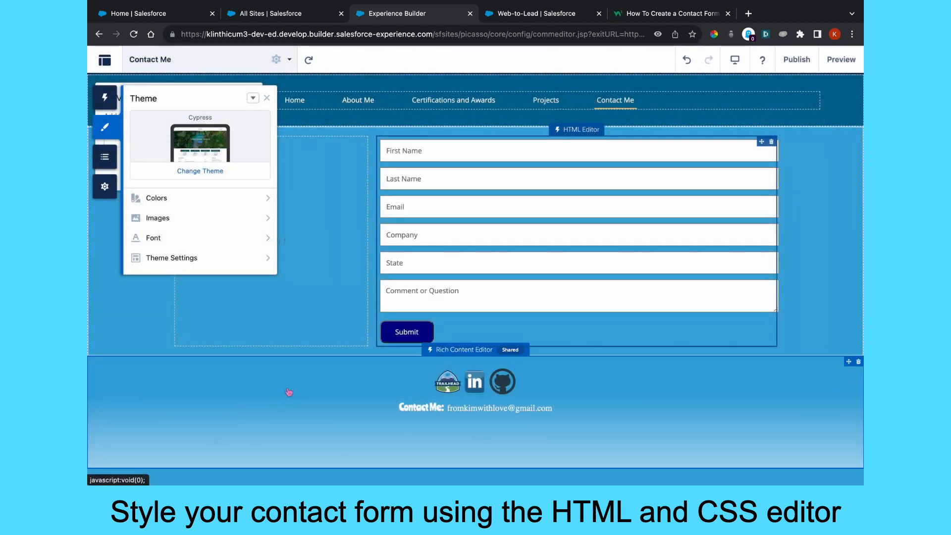
- Close the open theme and component settings, preview the Contact Me page, and return to the builder
left_click(269, 98)
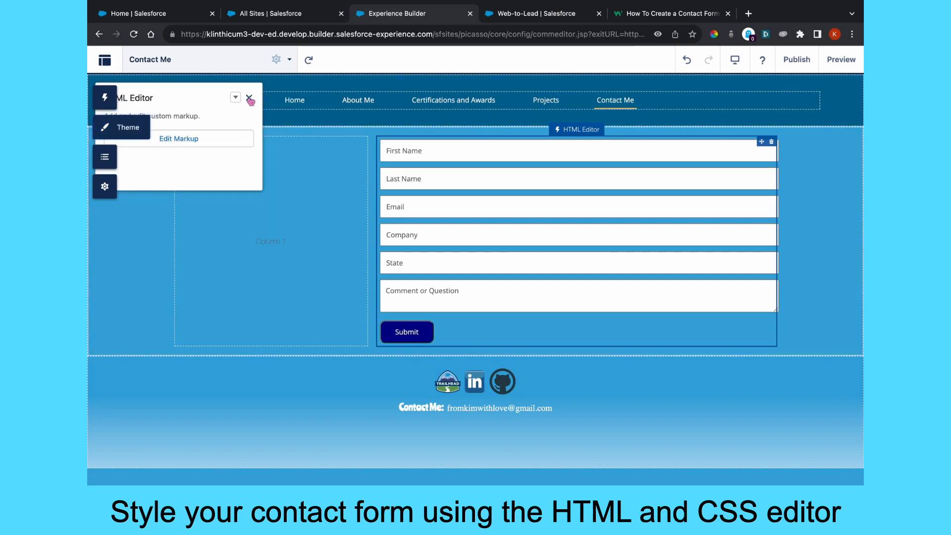
left_click(249, 98)
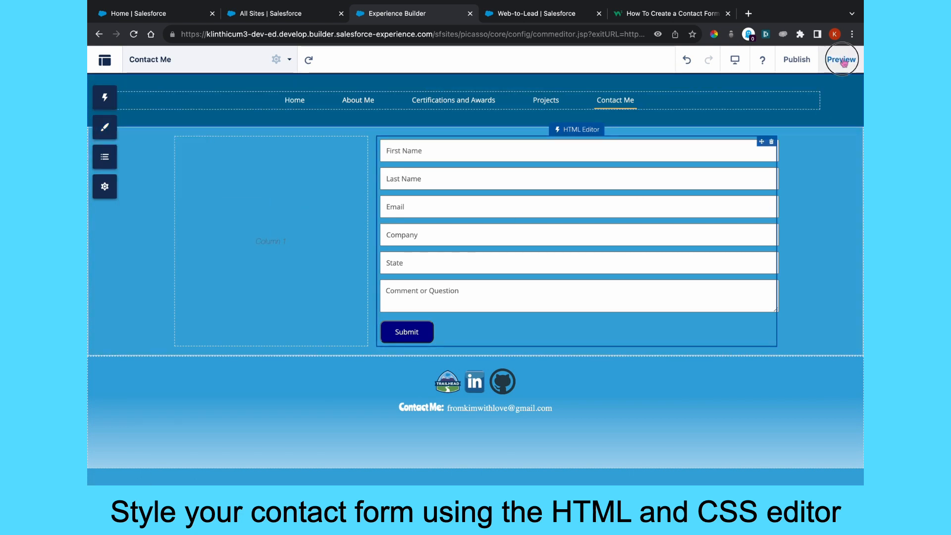
left_click(841, 60)
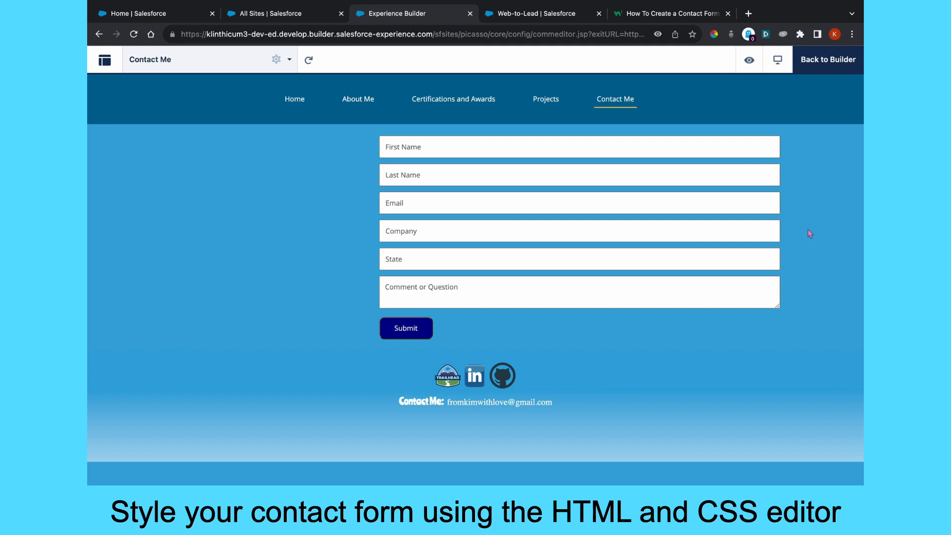
left_click(842, 60)
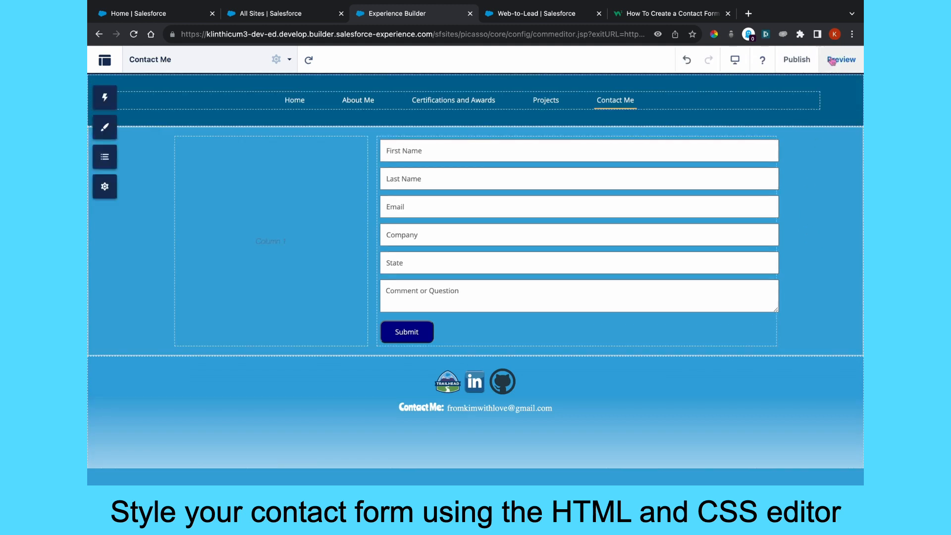
- Add a Rich Content Editor to the empty column beside the form, with a Contact Me heading and a paragraph explaining the Web-to-Lead form
left_click(263, 222)
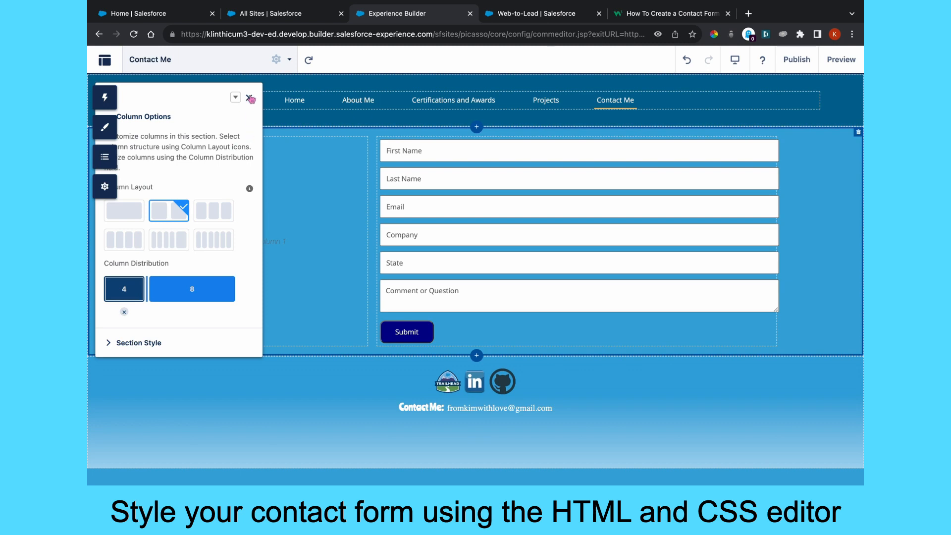
left_click(248, 98)
left_click(106, 98)
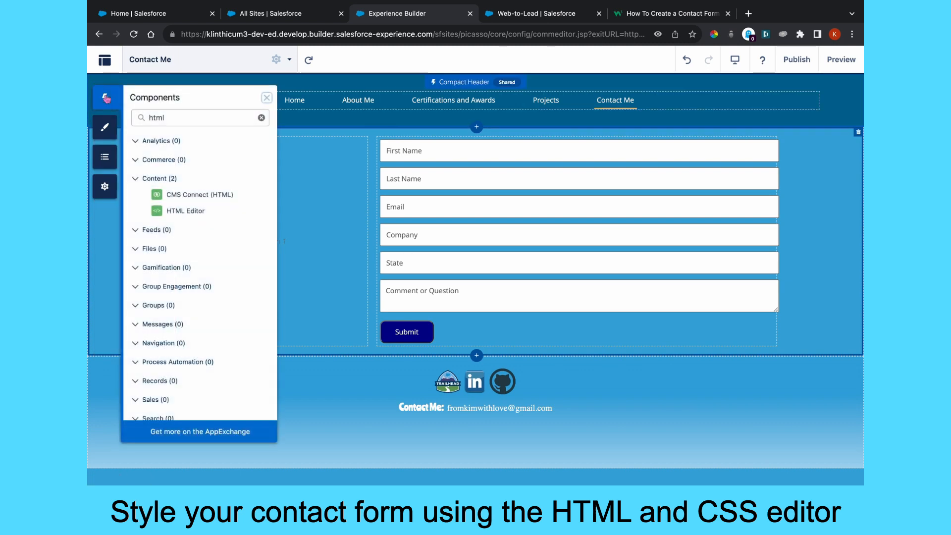
left_click(213, 117)
type("htm")
key("BackSpace")
key("BackSpace")
key("BackSpace")
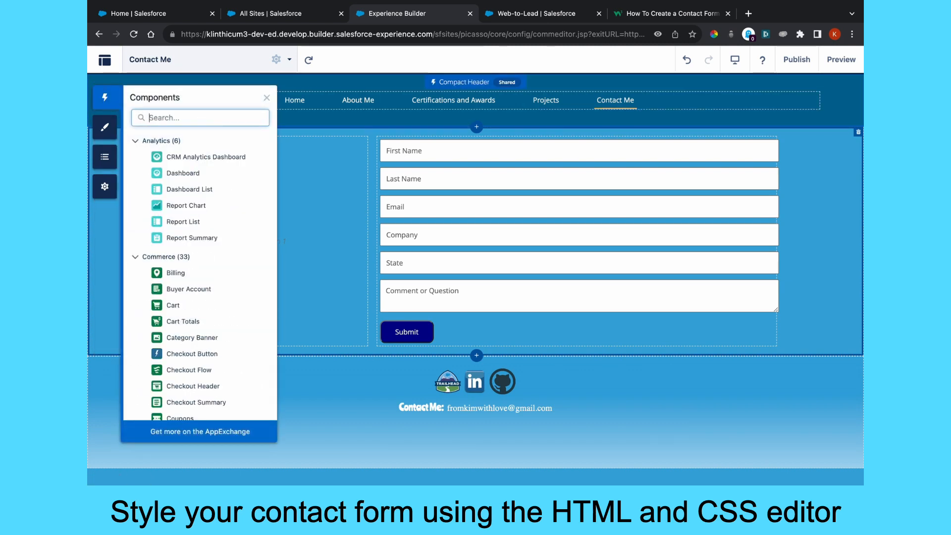
type("rich")
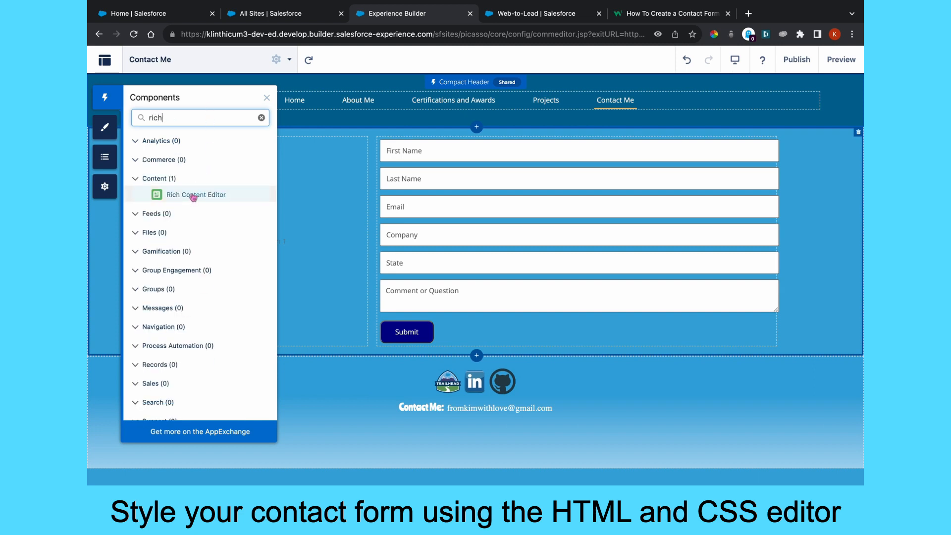
left_click_drag(189, 195, 299, 180)
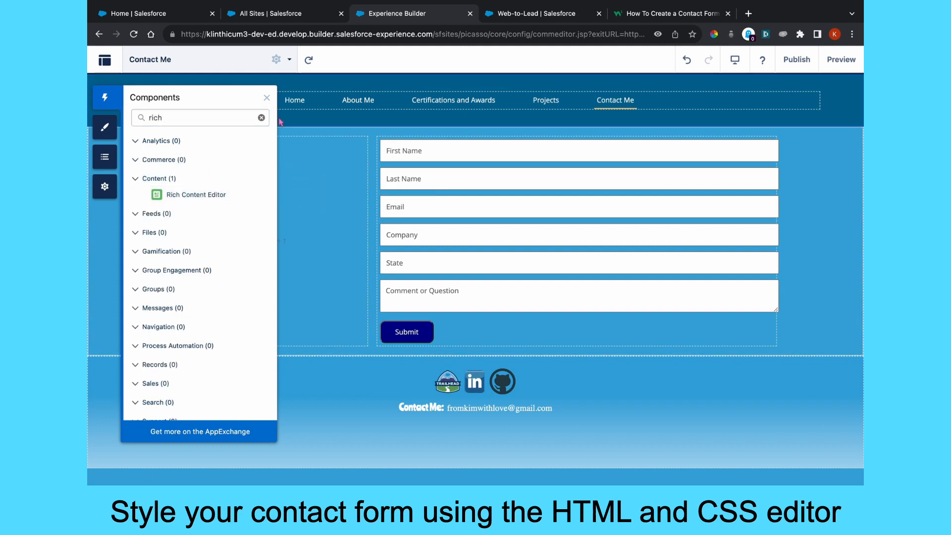
left_click(193, 148)
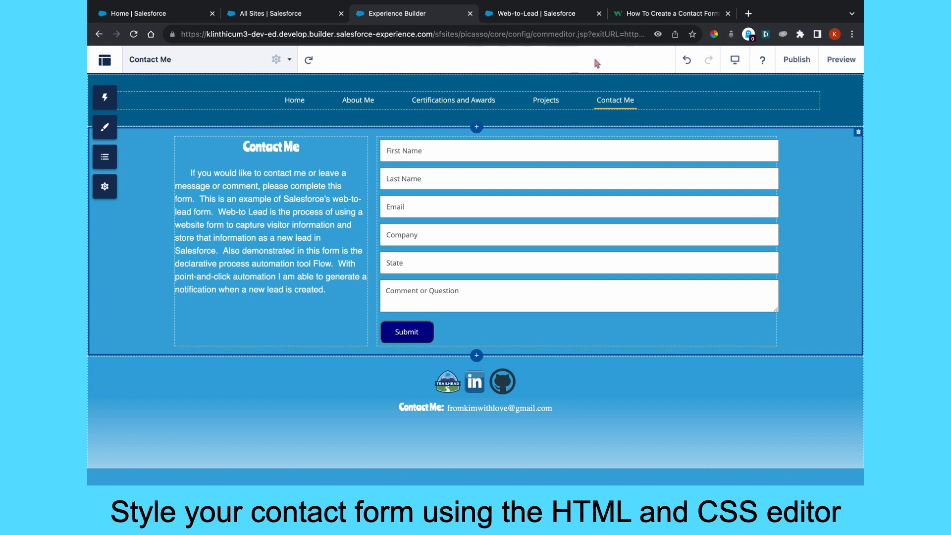
- Open the live My Portfolio site from the All Sites list and go to its Contact Me page
left_click(846, 60)
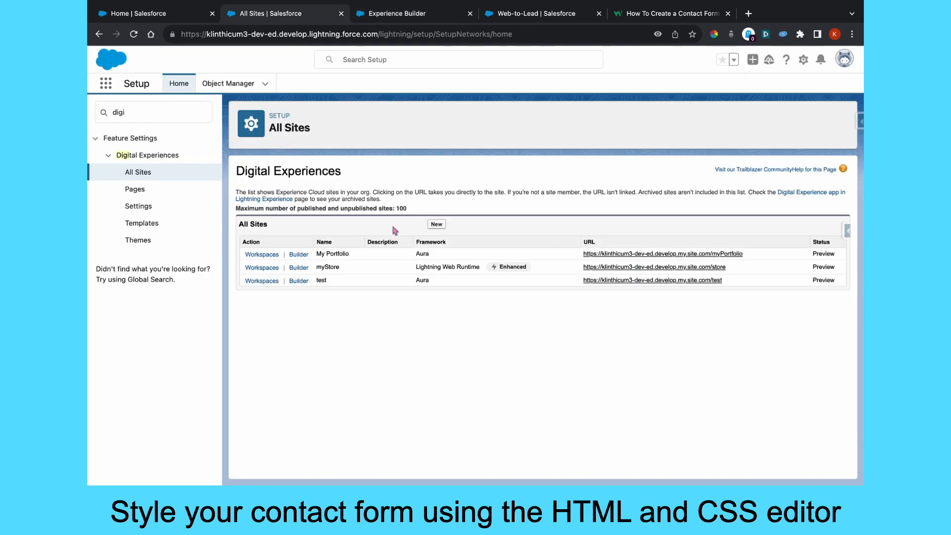
left_click(666, 254)
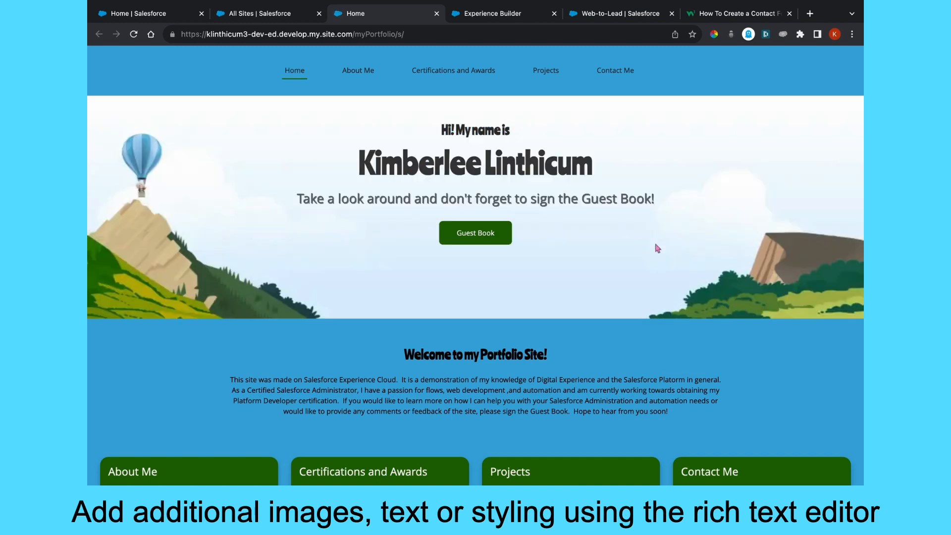
scroll(654, 249, "down", 3)
scroll(650, 256, "up", 1)
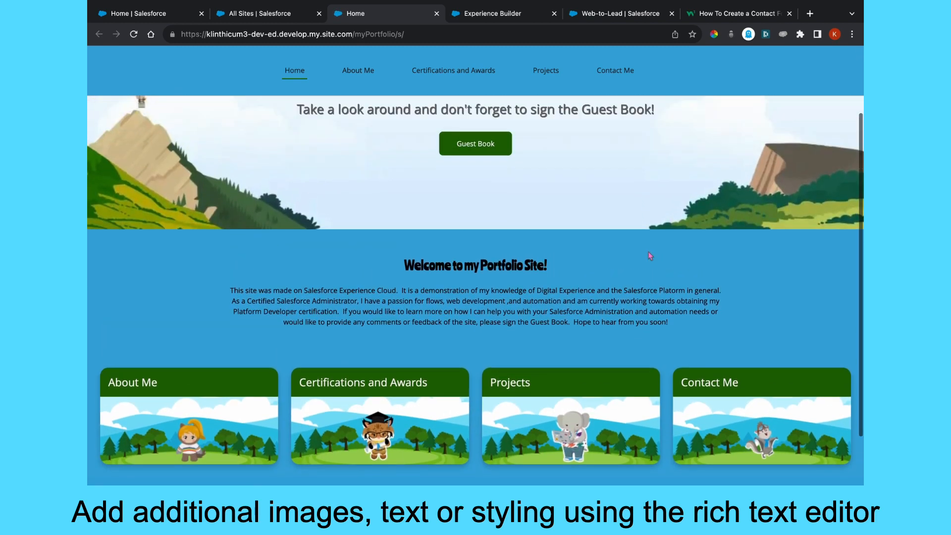
scroll(650, 256, "up", 2)
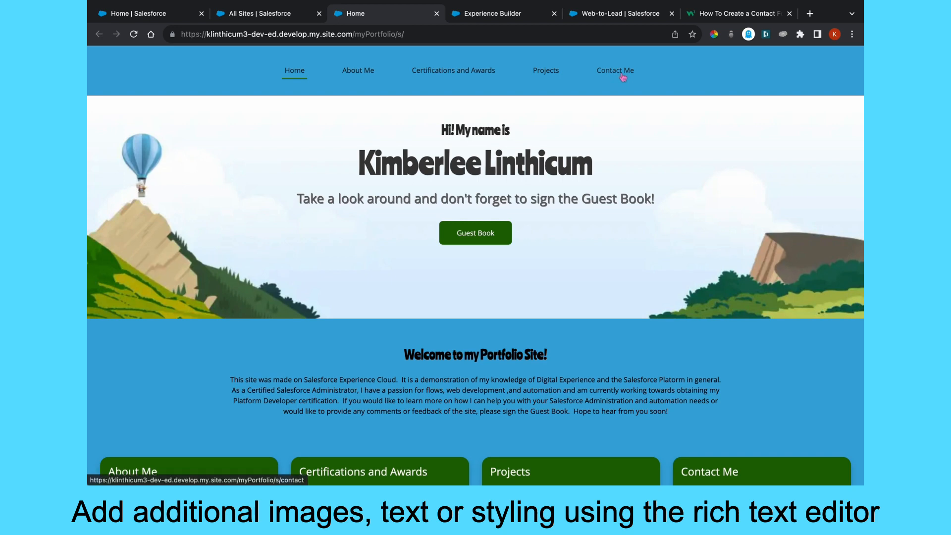
left_click(622, 75)
- Enter test as the first name, last name and company in the Contact Me form, and close the contact form tutorial page
left_click(431, 116)
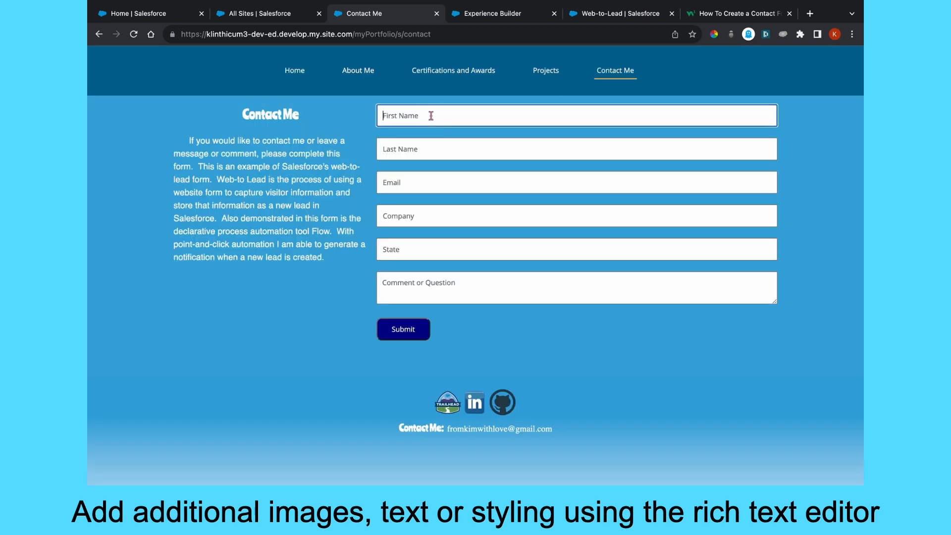
type("test")
left_click(790, 14)
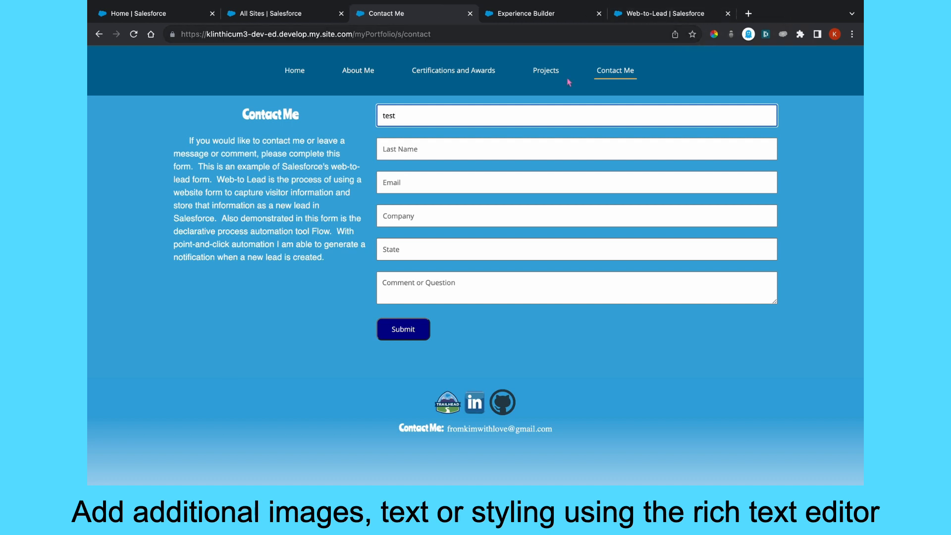
left_click(411, 150)
type("test")
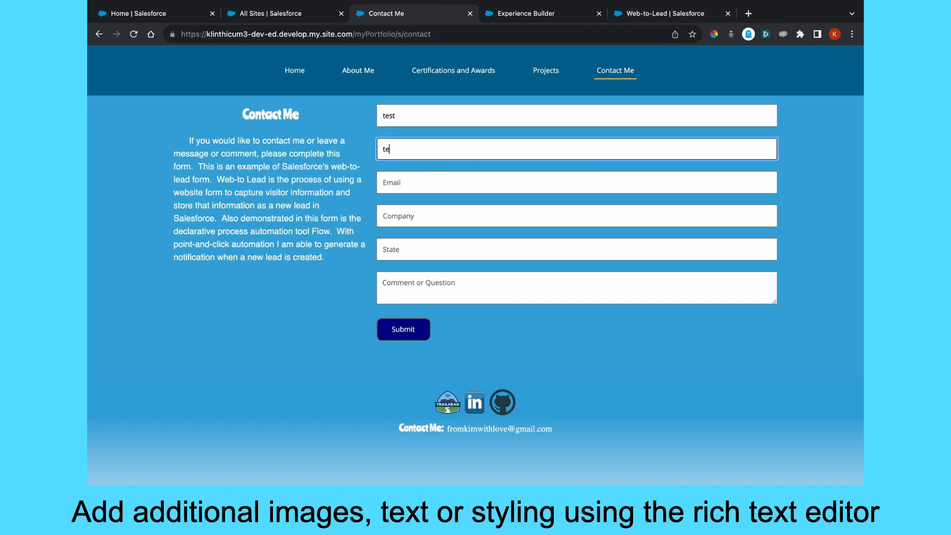
left_click(410, 220)
type("test")
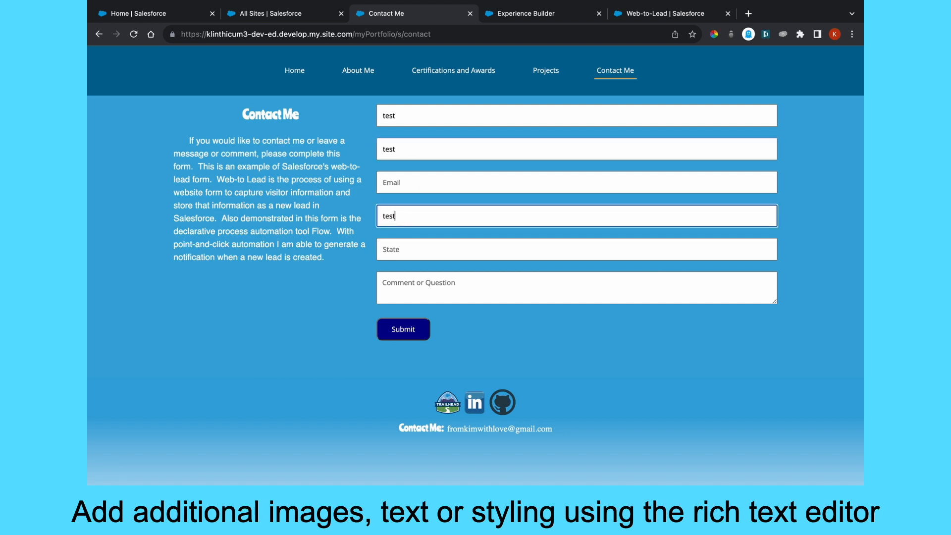
- Enter a short test comment in the Comment or Question field and submit the Contact Me form
left_click(435, 294)
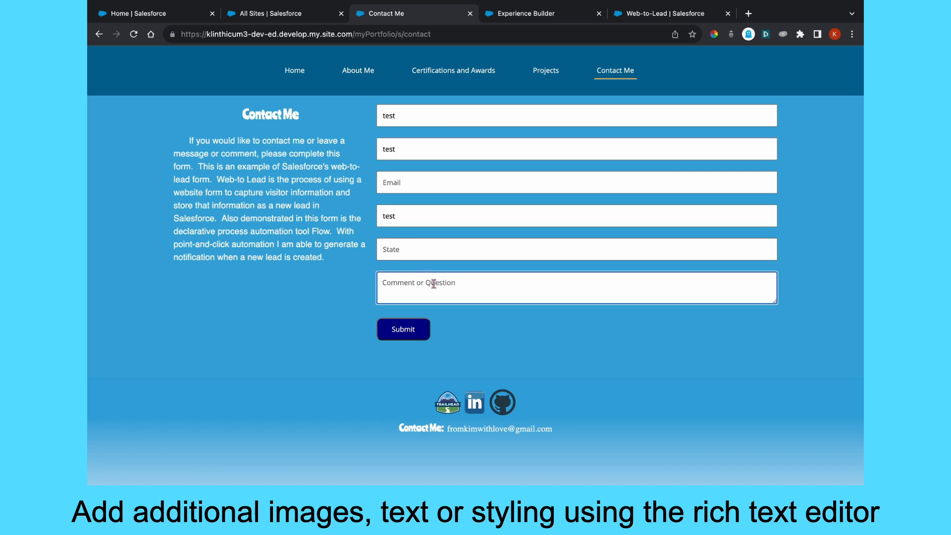
type("ty")
type("sting")
left_click(403, 333)
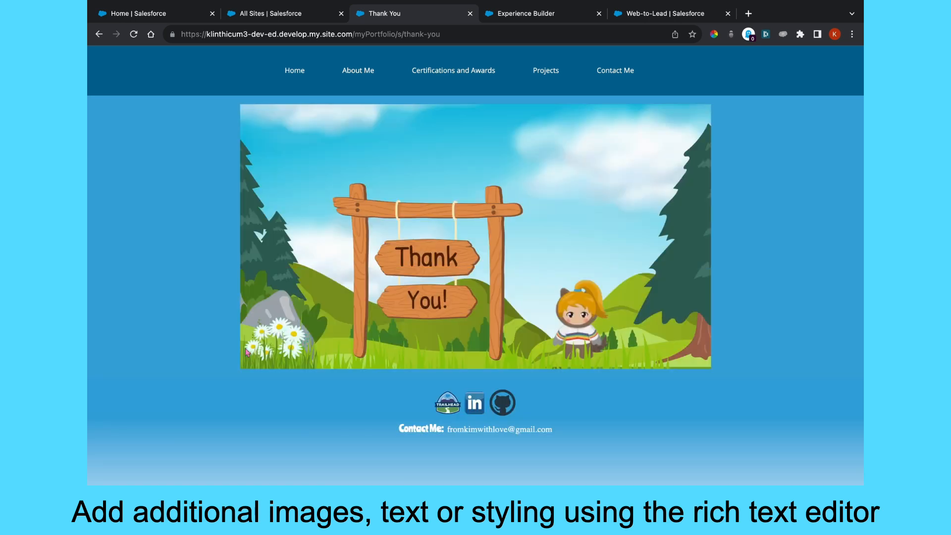
- Return to the Salesforce org, open the Sales app and show its Leads list
left_click(287, 15)
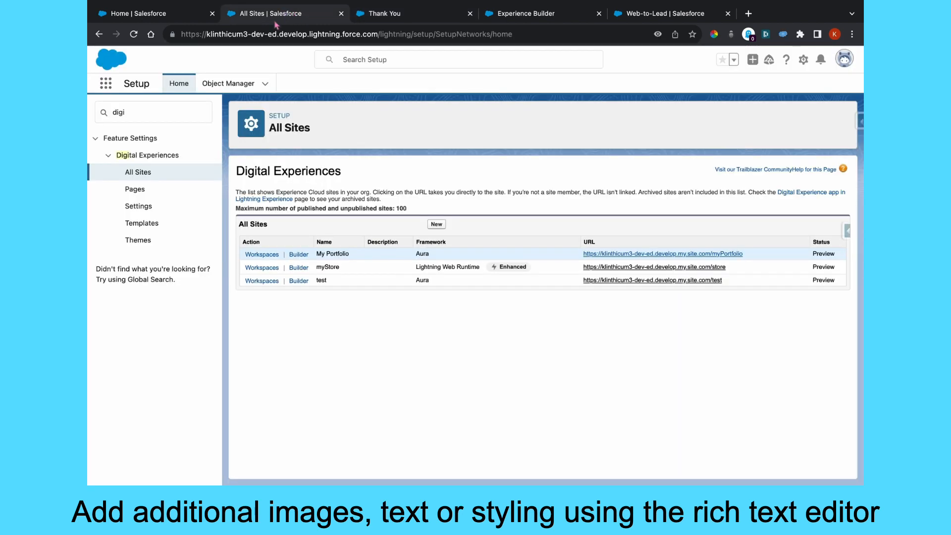
left_click(106, 83)
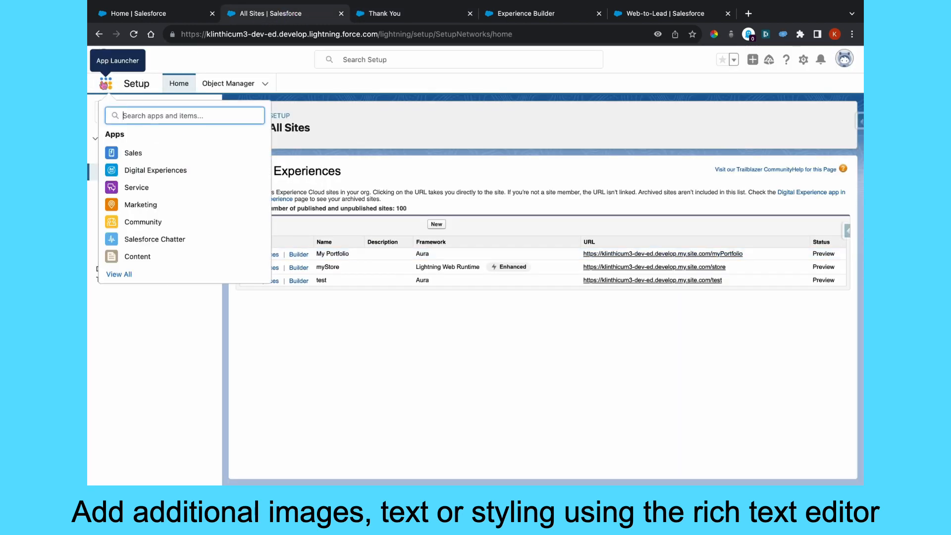
left_click(134, 153)
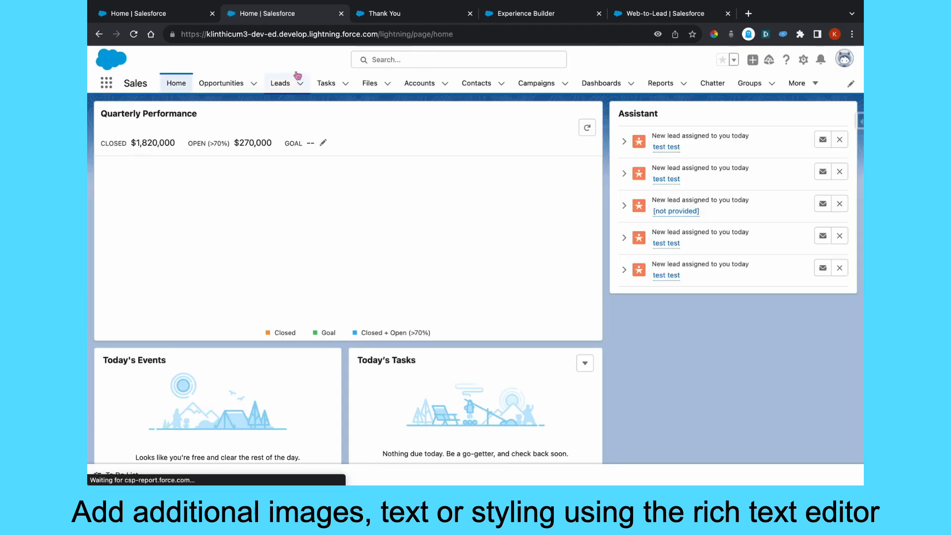
left_click(281, 83)
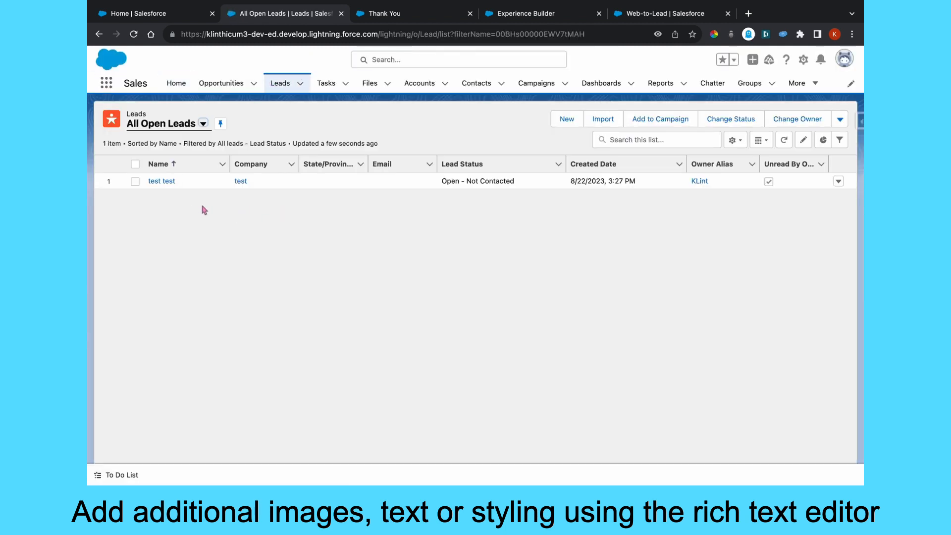
- Open the test test lead, dismiss the Compact Setting prompt and examine the lead's detail fields
left_click(165, 182)
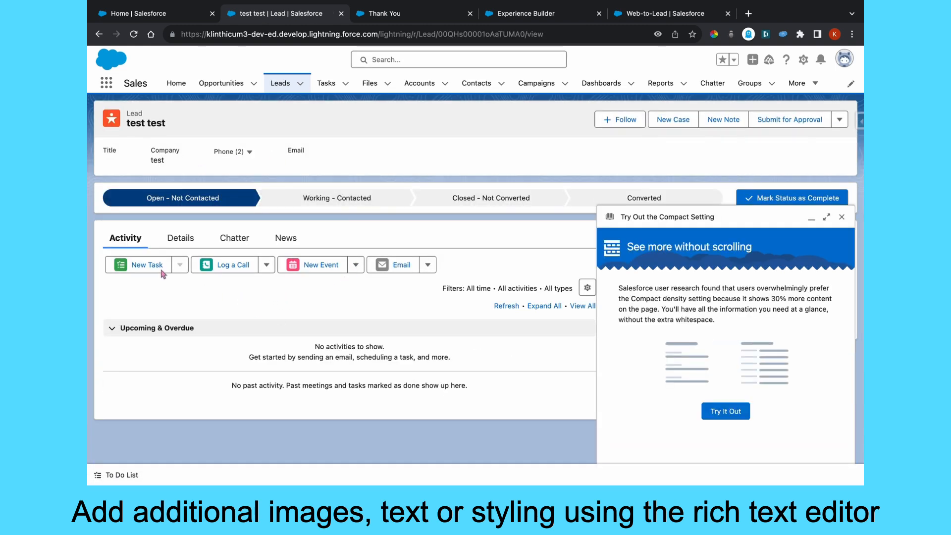
left_click(183, 238)
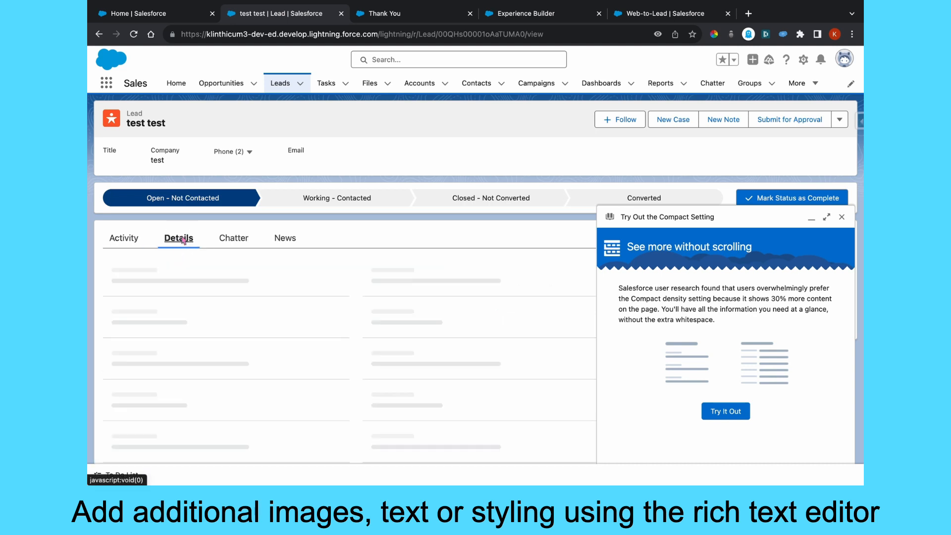
left_click(841, 217)
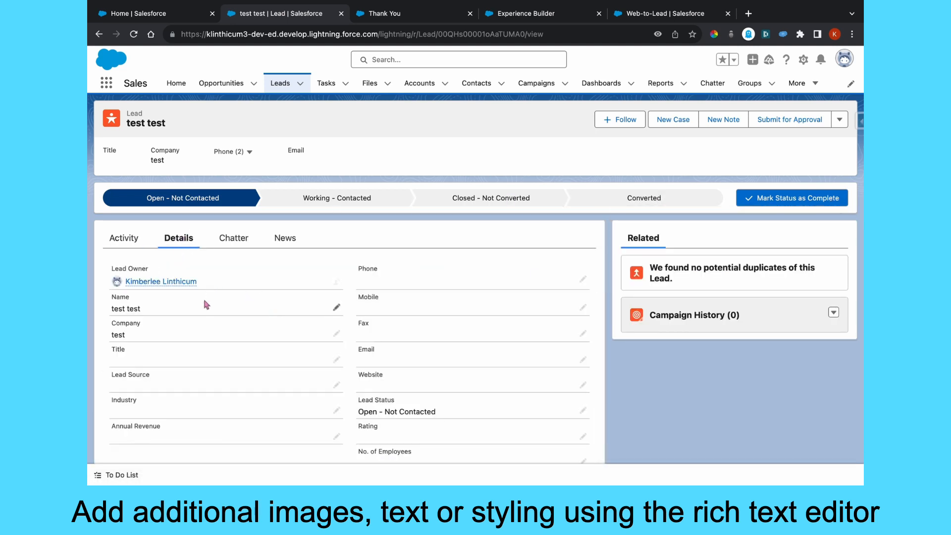
scroll(237, 308, "down", 5)
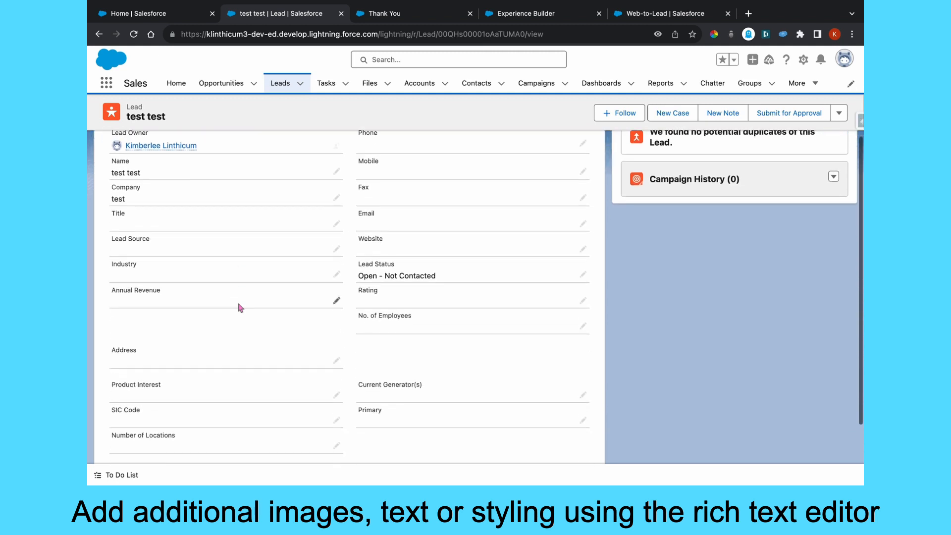